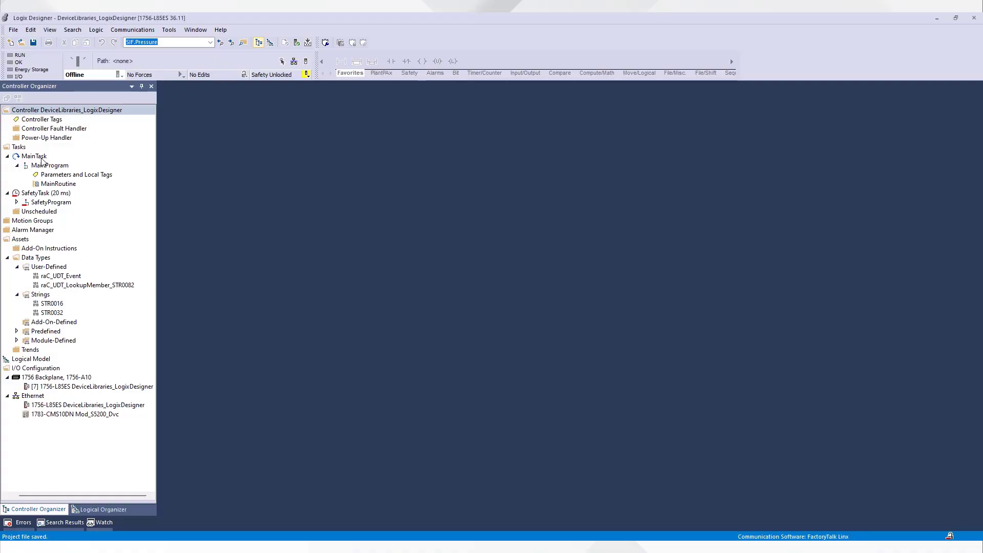
Open the Import Library Objects plug-in wizard for MainTask
right_click(42, 161)
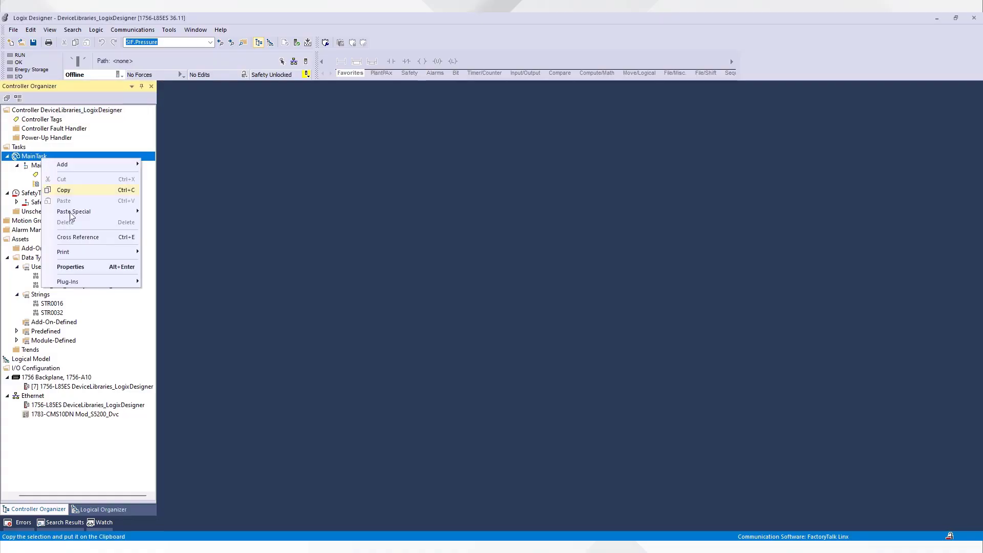
mouse_move(97, 281)
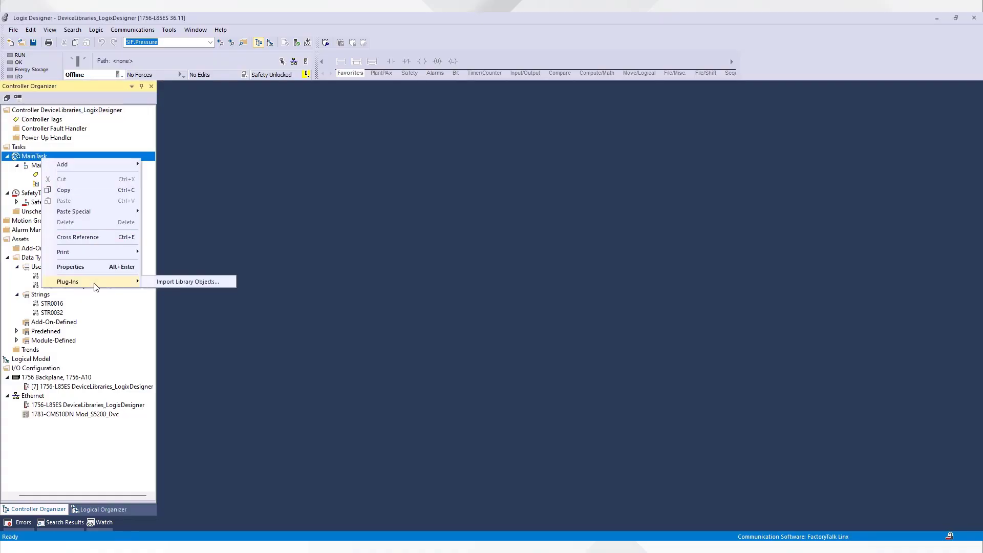
left_click(230, 283)
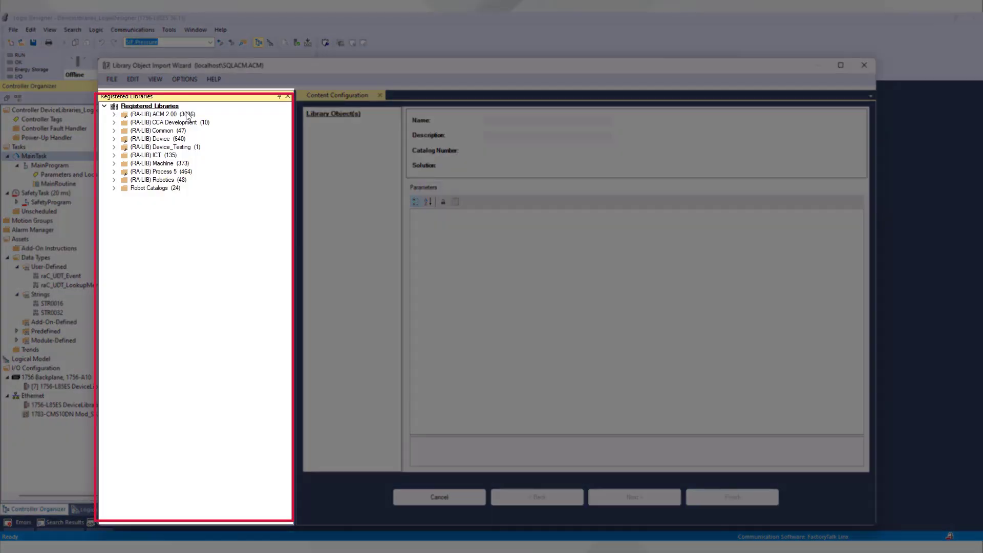
Add raC_LD_Dvc_PF755 (3.3) from the PowerVelocity folder of the (RA-LIB) Device library to the library objects being imported
left_click(162, 139)
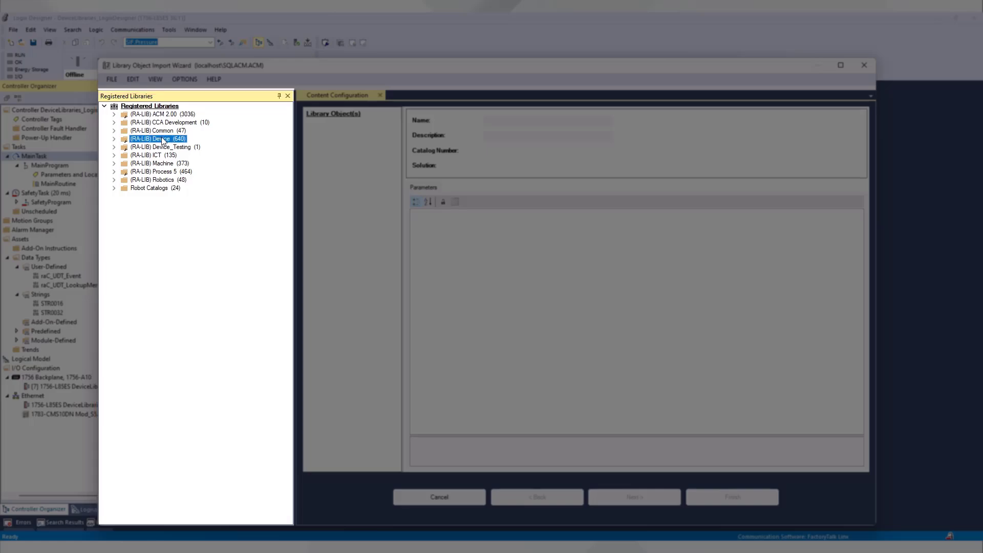
left_click(114, 140)
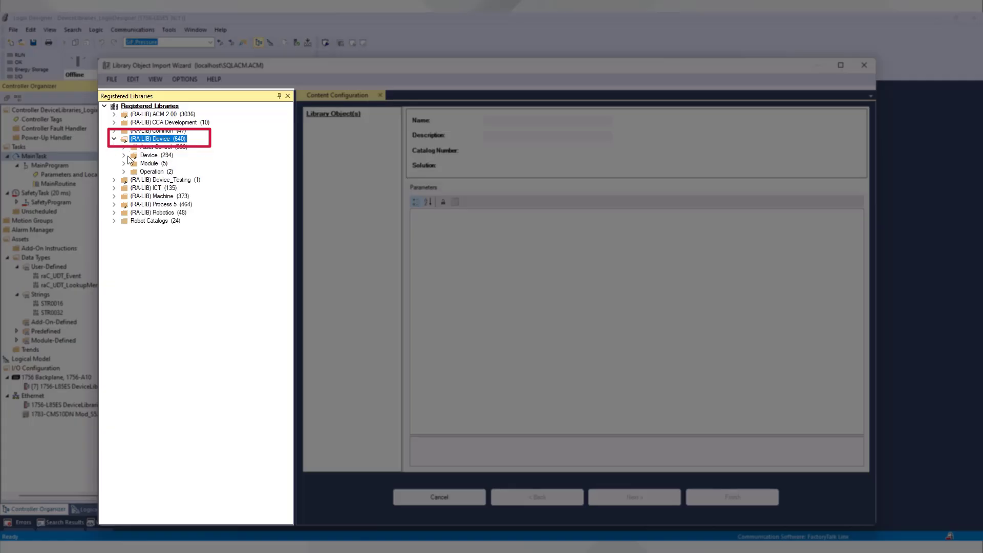
left_click(123, 155)
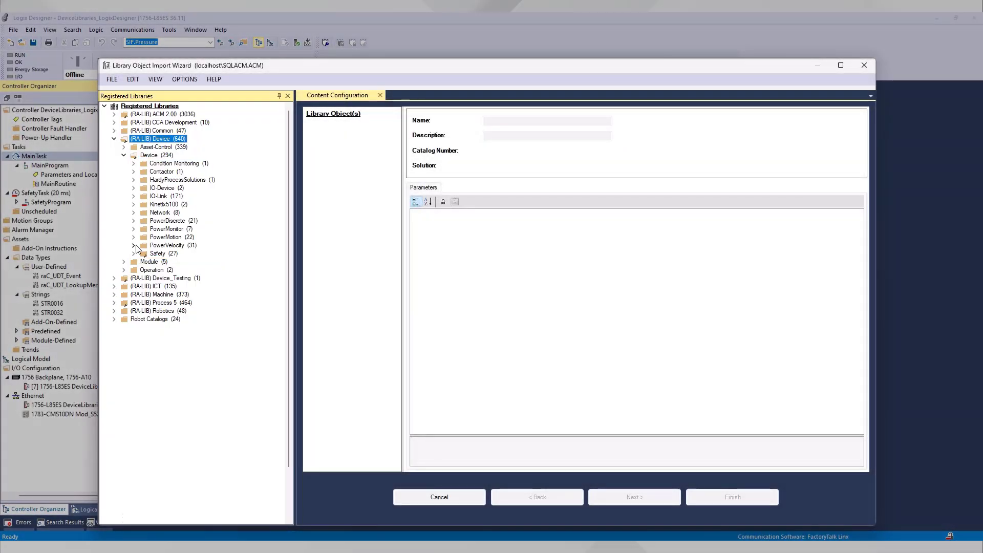
left_click(136, 247)
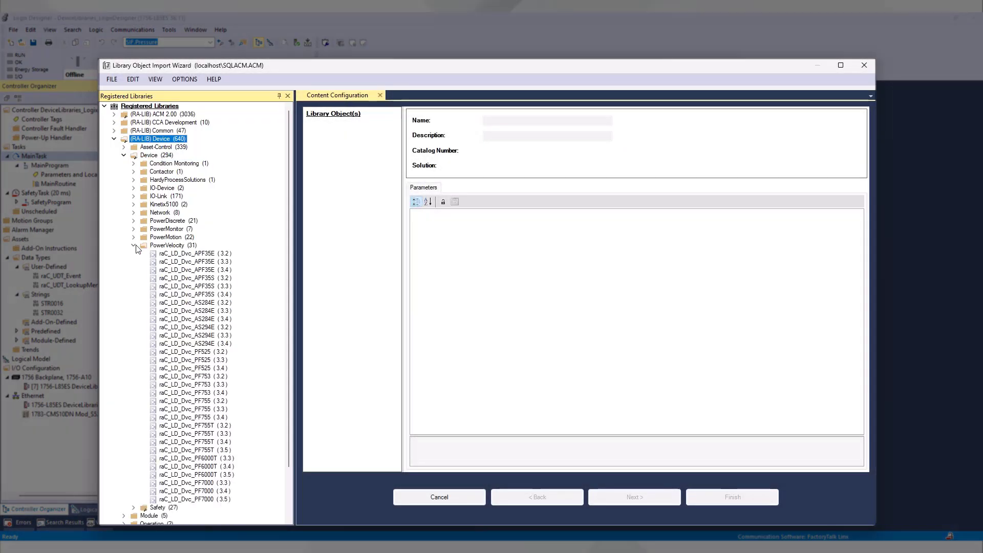
left_click(204, 411)
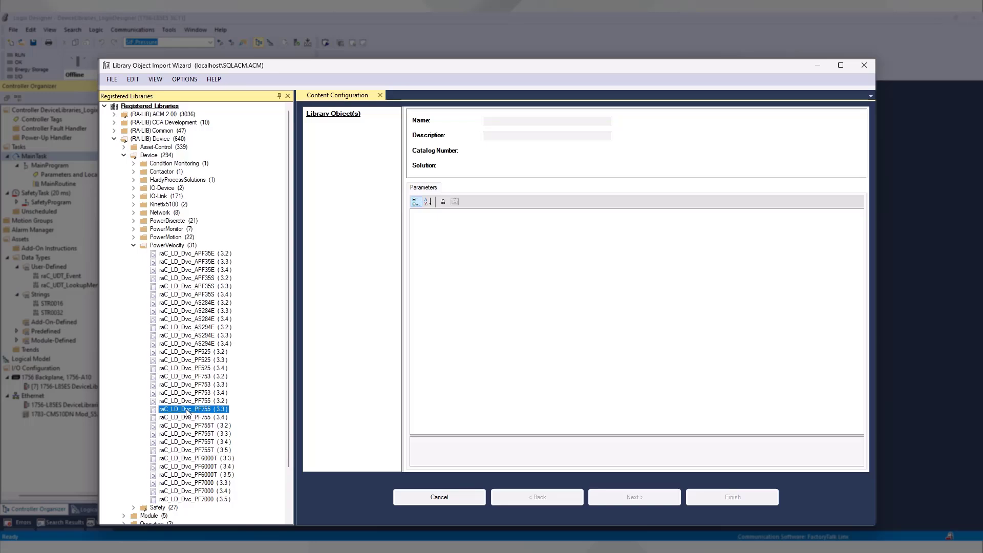
left_click_drag(204, 412, 377, 359)
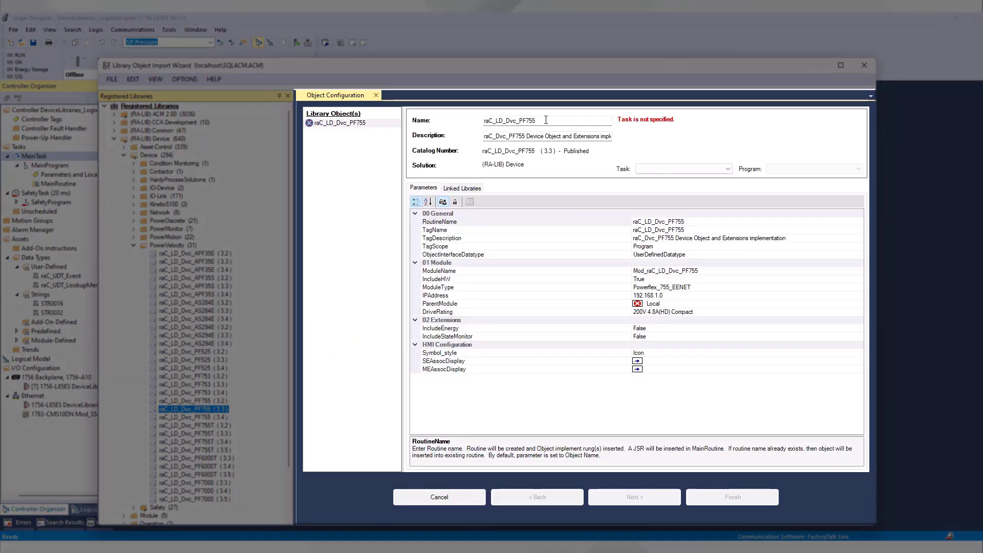
Name the library object Pump100_Dvc and describe it as "Intake Pump VSD - PF755"
left_click(541, 120)
left_click_drag(541, 120, 480, 119)
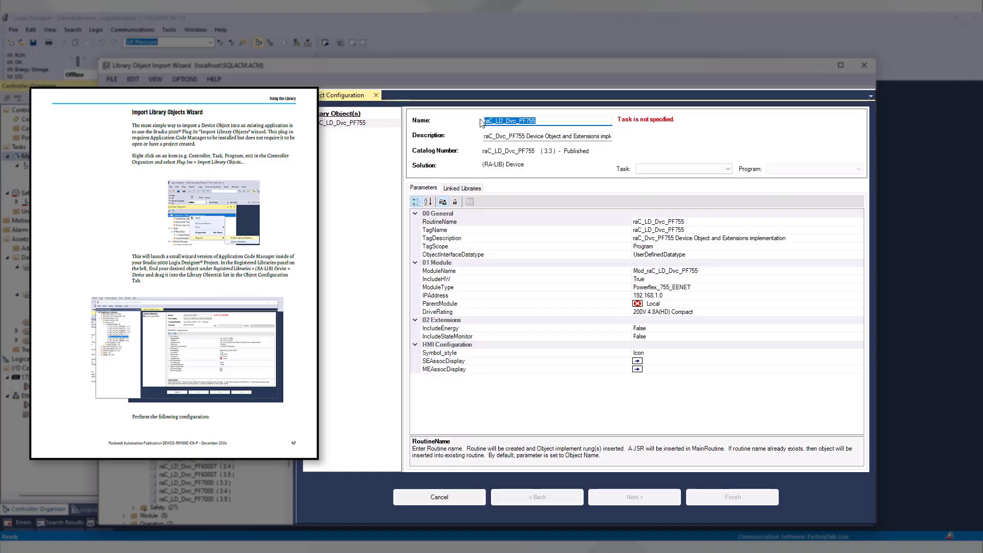
type("Pum")
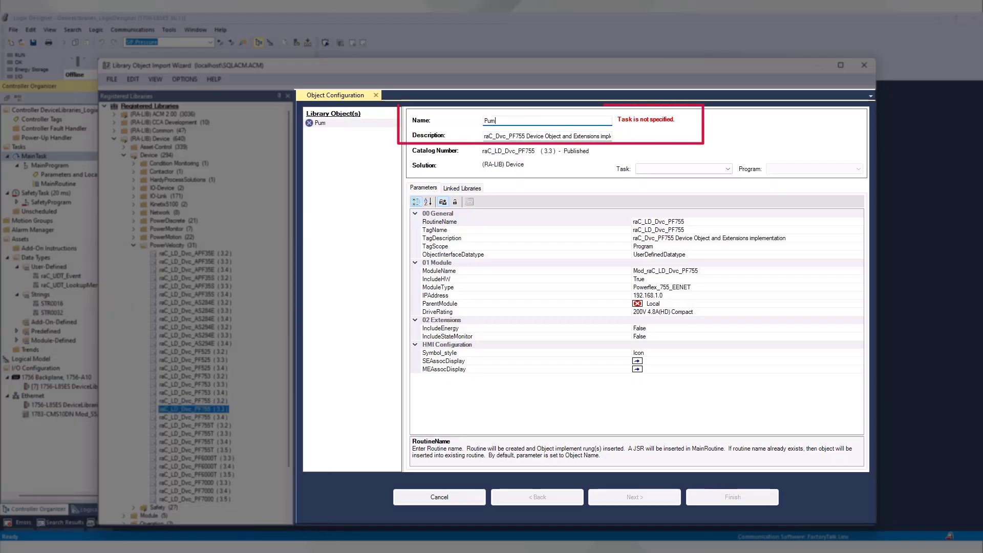
type("p100_Dvc")
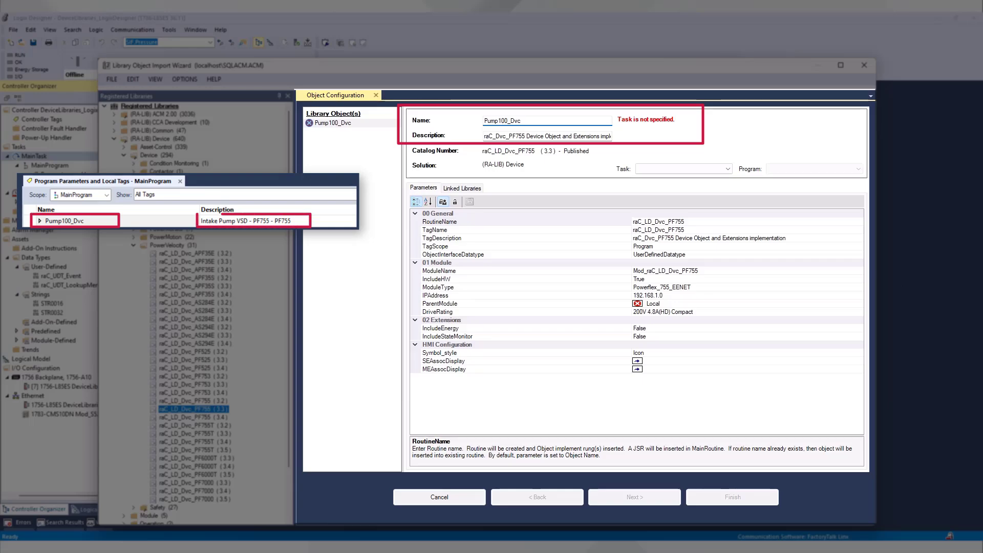
key("Tab")
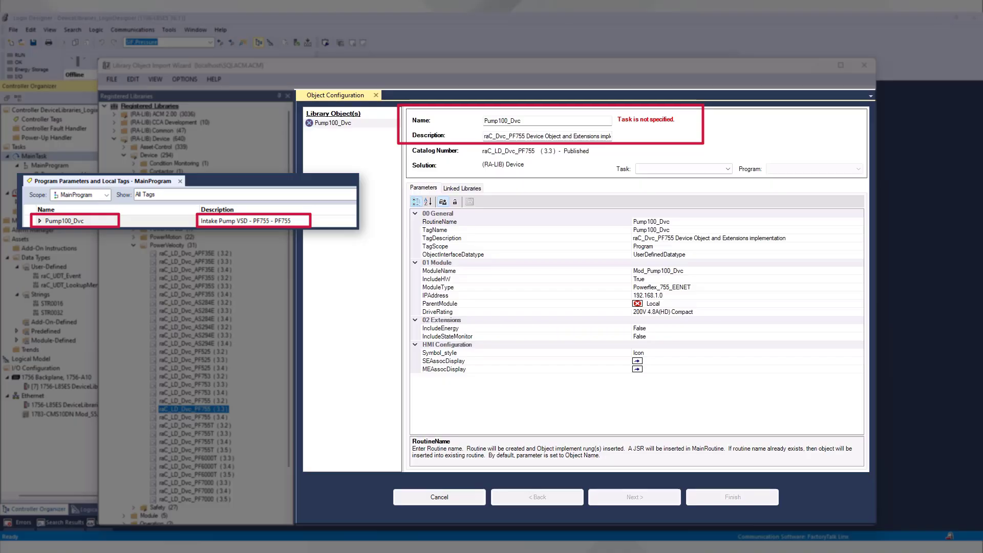
left_click(546, 136)
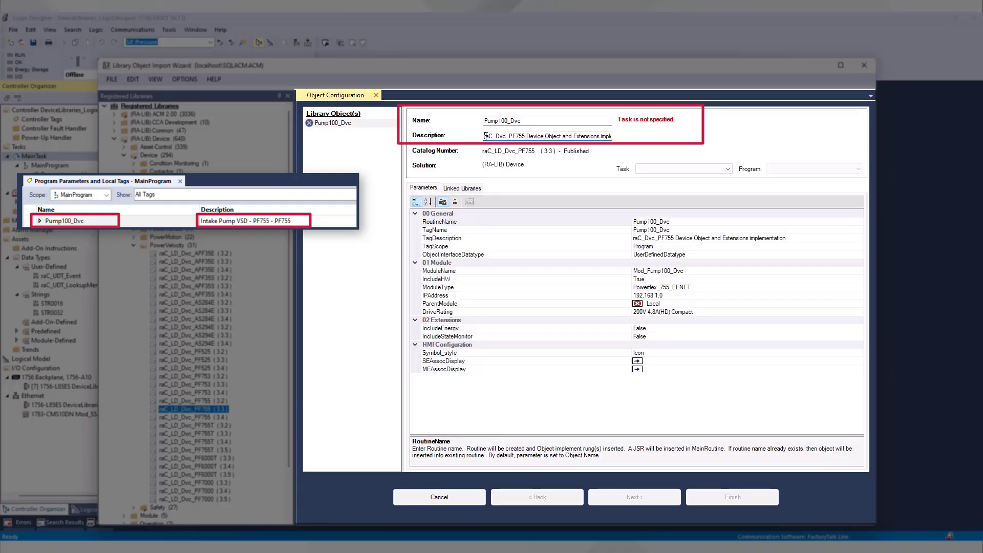
left_click_drag(486, 136, 611, 136)
type("Intake Pump VSD - PF755")
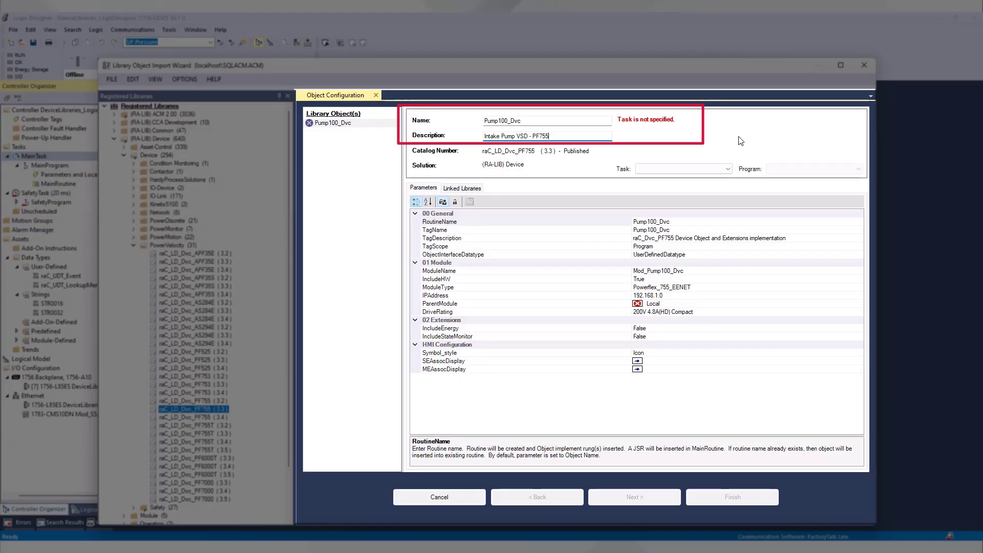
Assign the Pump100_Dvc object to task MainTask and program MainProgram
left_click(701, 169)
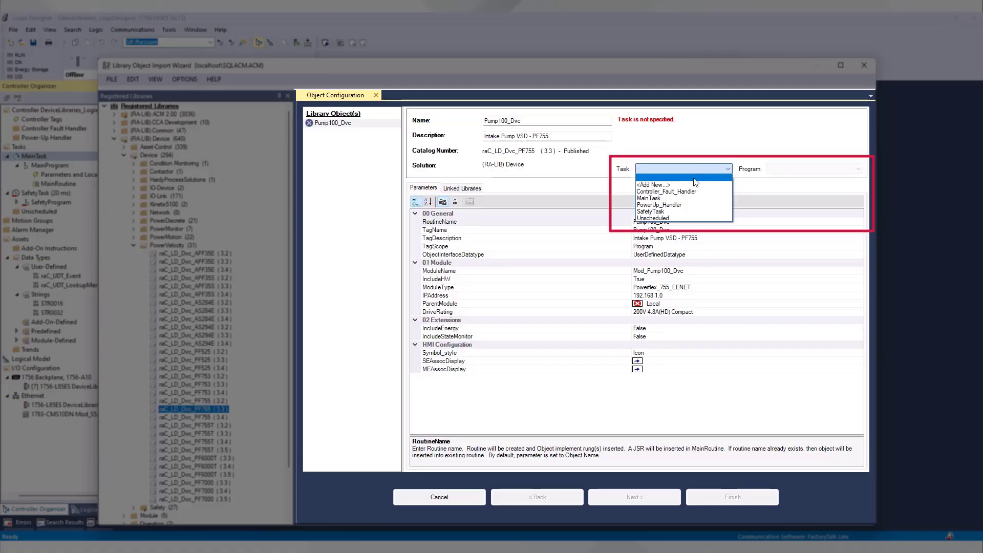
left_click(672, 198)
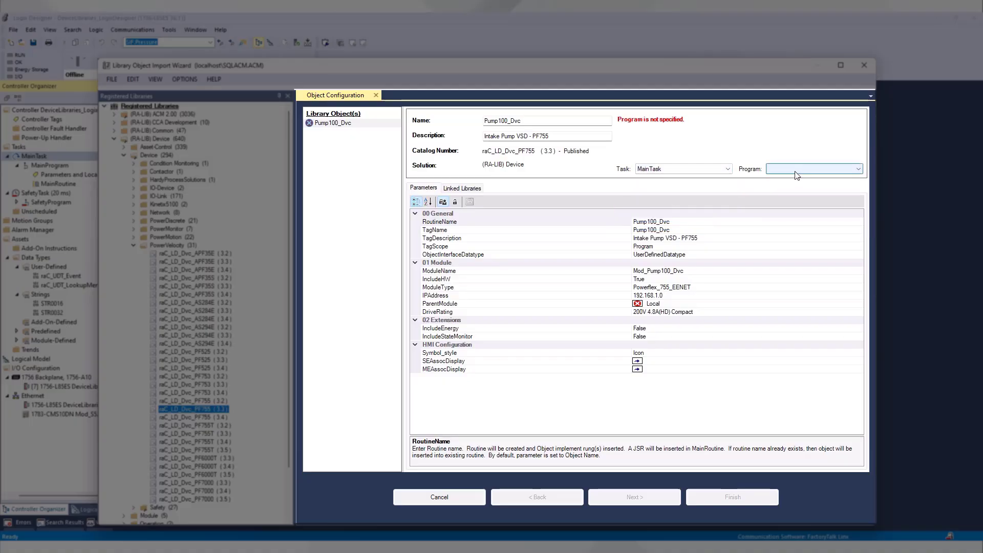
left_click(794, 170)
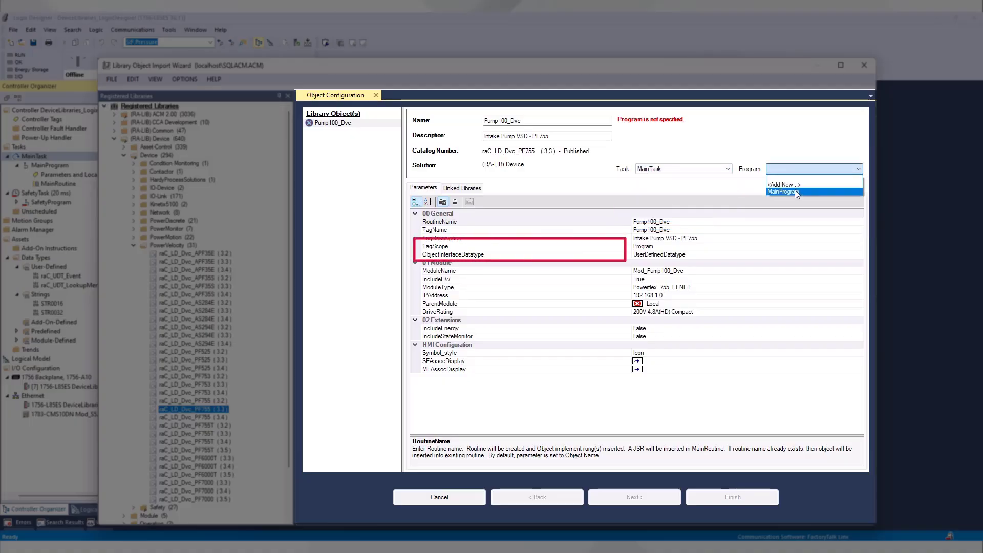
left_click(794, 192)
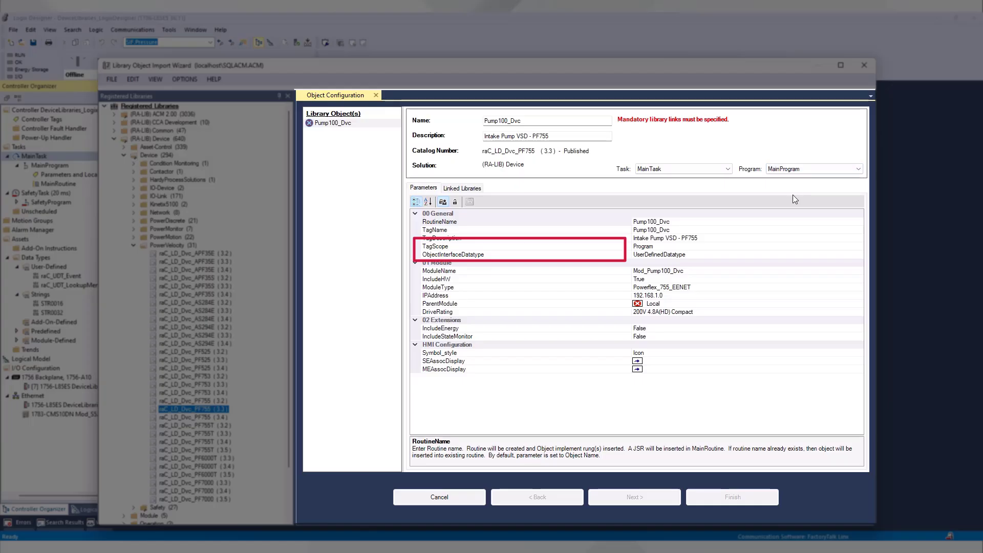
Examine the options available for the object's TagScope and ObjectInterfaceDatatype parameters
left_click(749, 246)
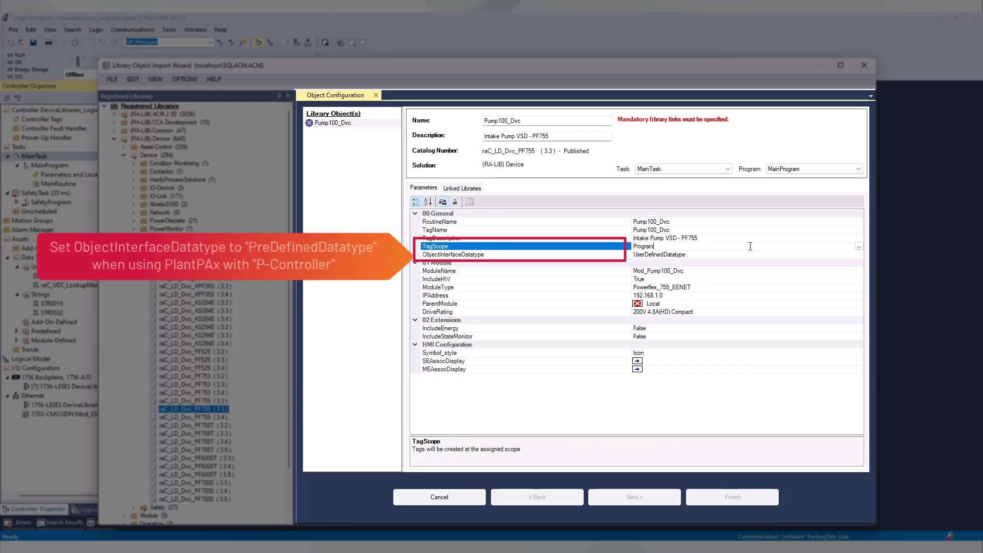
left_click(859, 246)
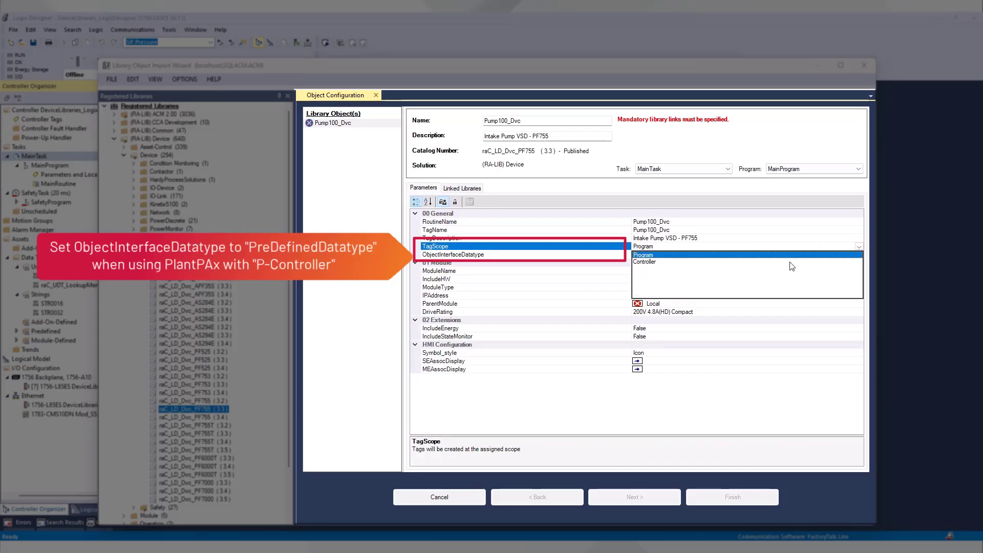
left_click(802, 242)
left_click(800, 239)
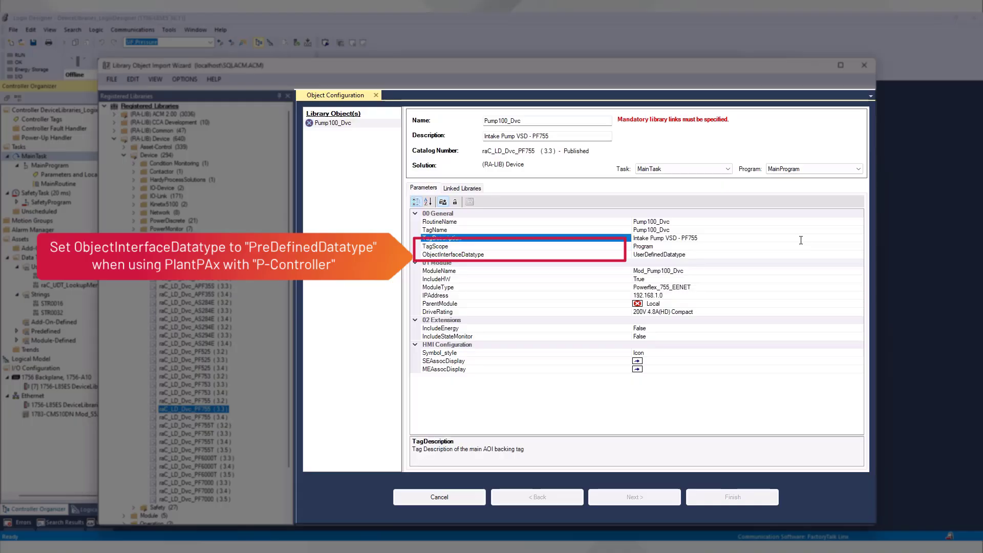
left_click(846, 253)
left_click(859, 255)
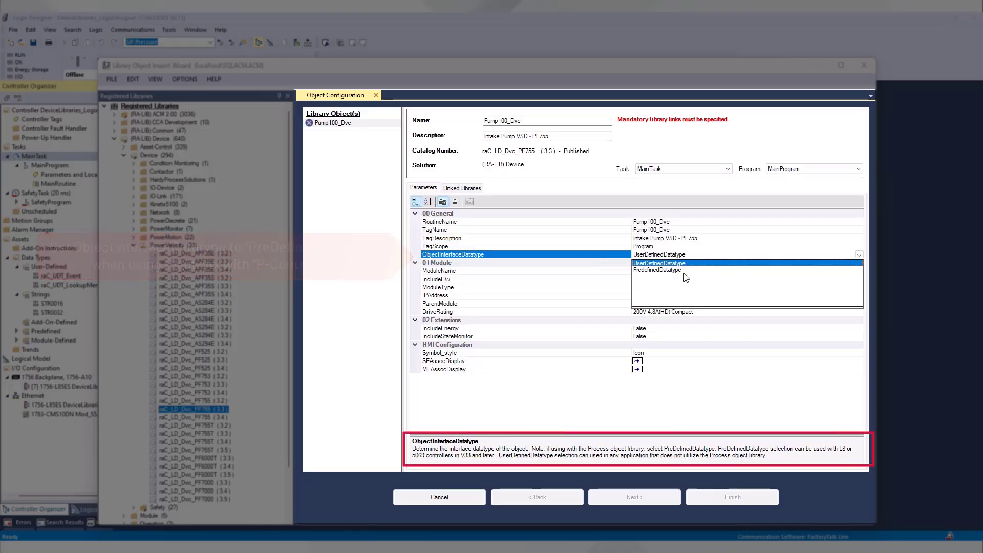
left_click(804, 244)
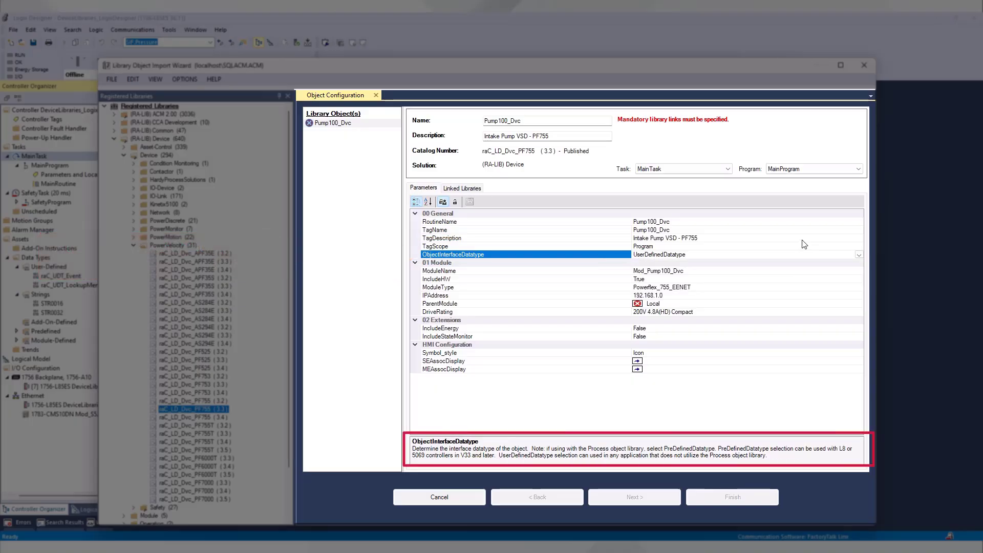
left_click(803, 239)
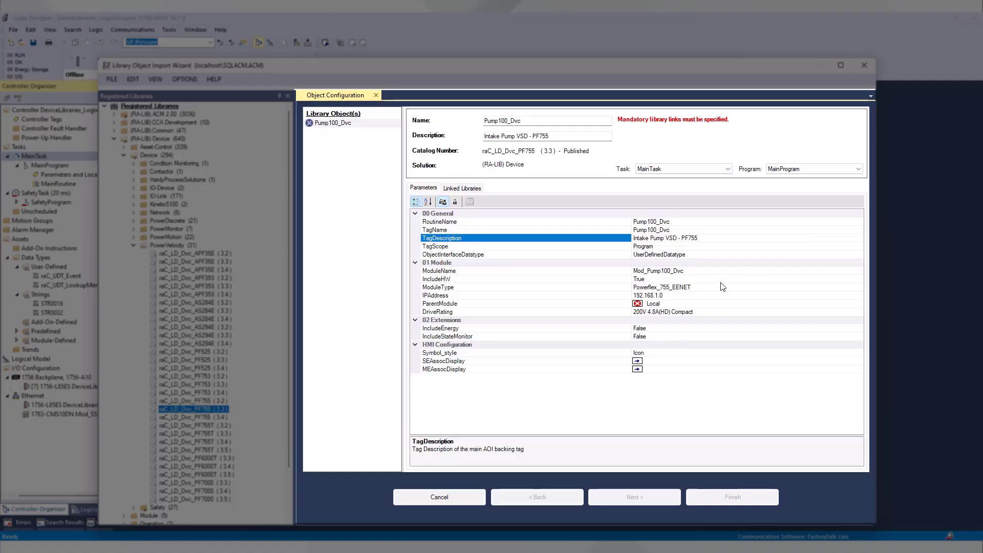
Set the module's IP address to 192.168.1.50 and its drive rating to 200V 4.8A(ND) Standard
left_click(683, 296)
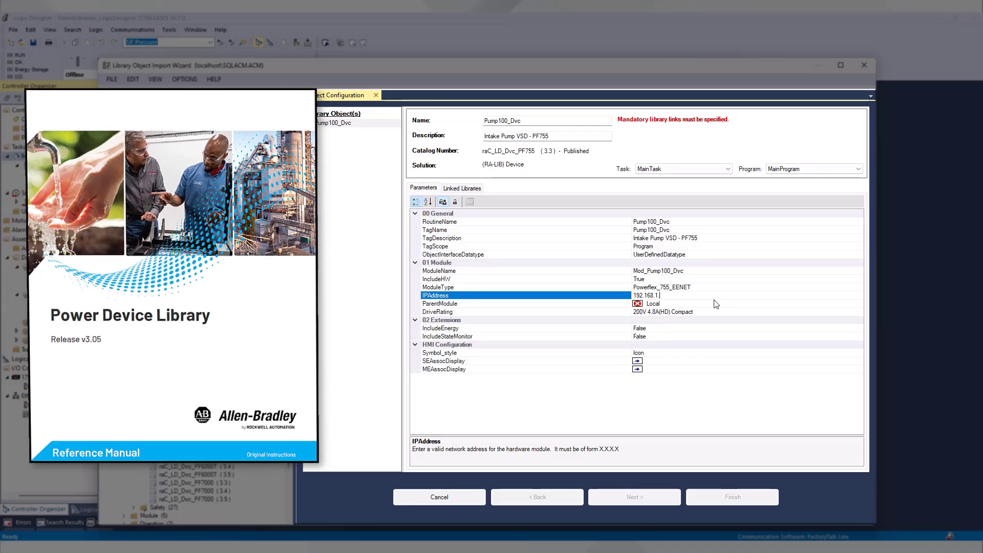
type("50")
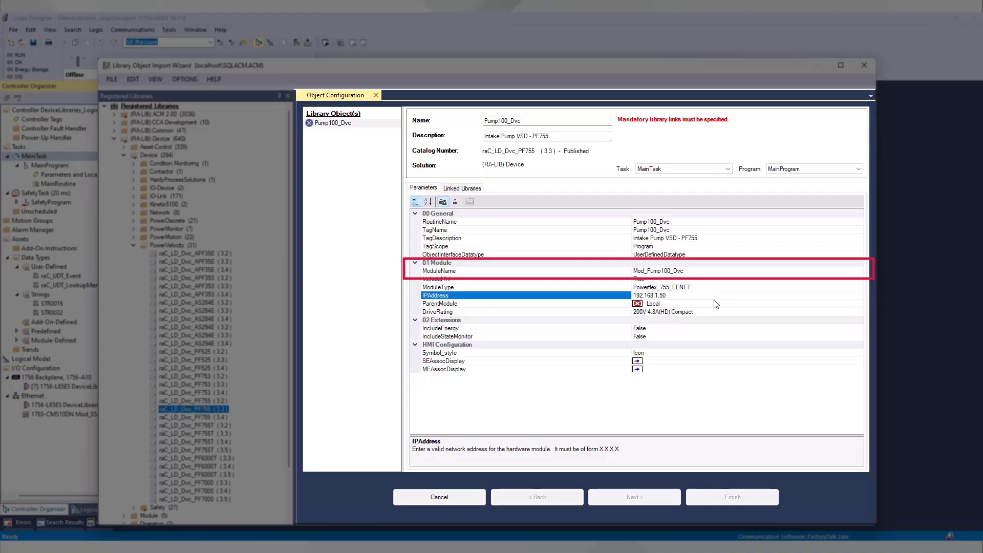
left_click(715, 312)
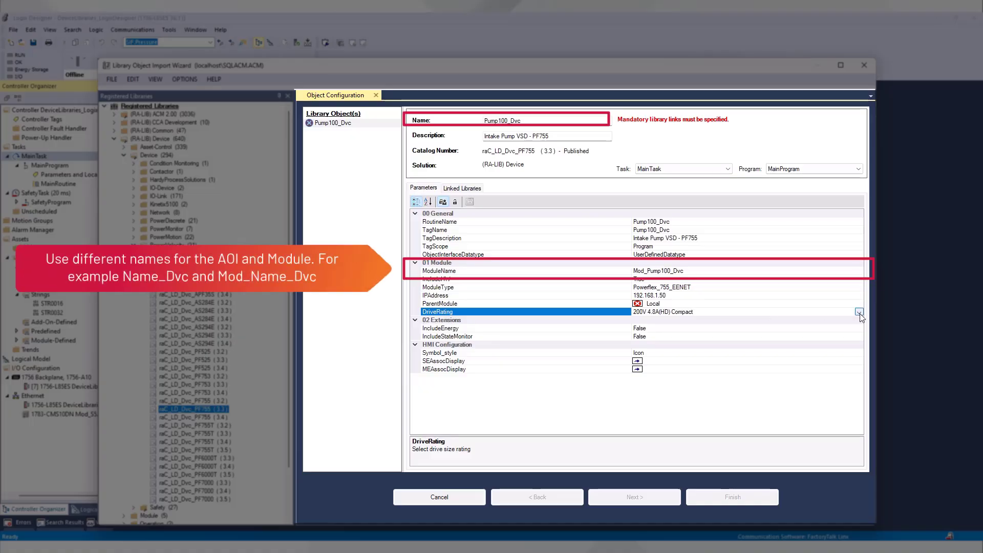
left_click(859, 313)
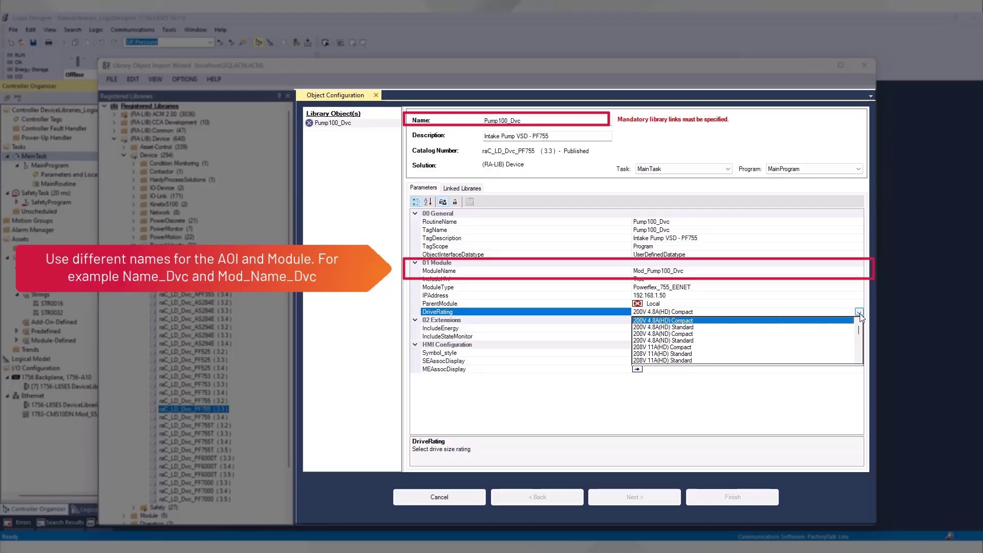
left_click(683, 341)
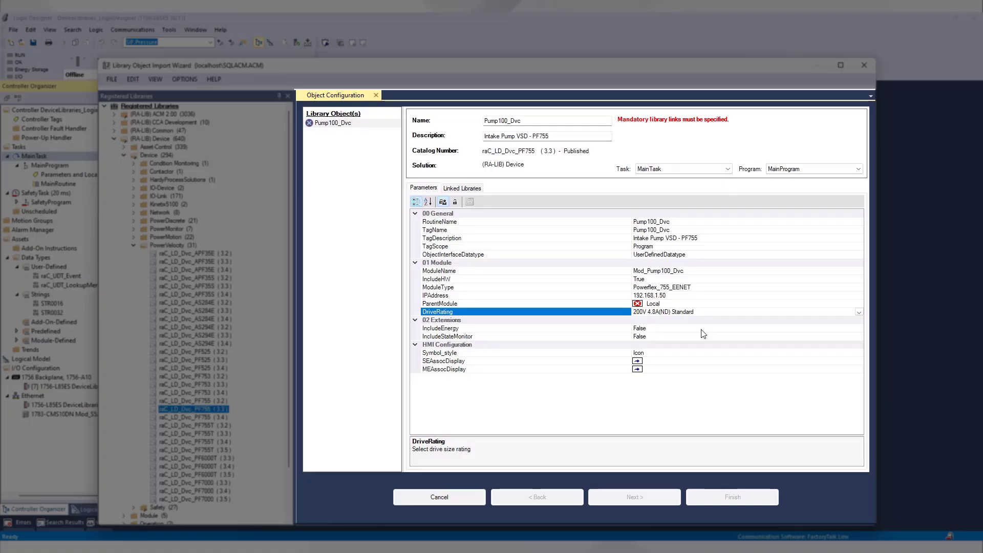
left_click(702, 329)
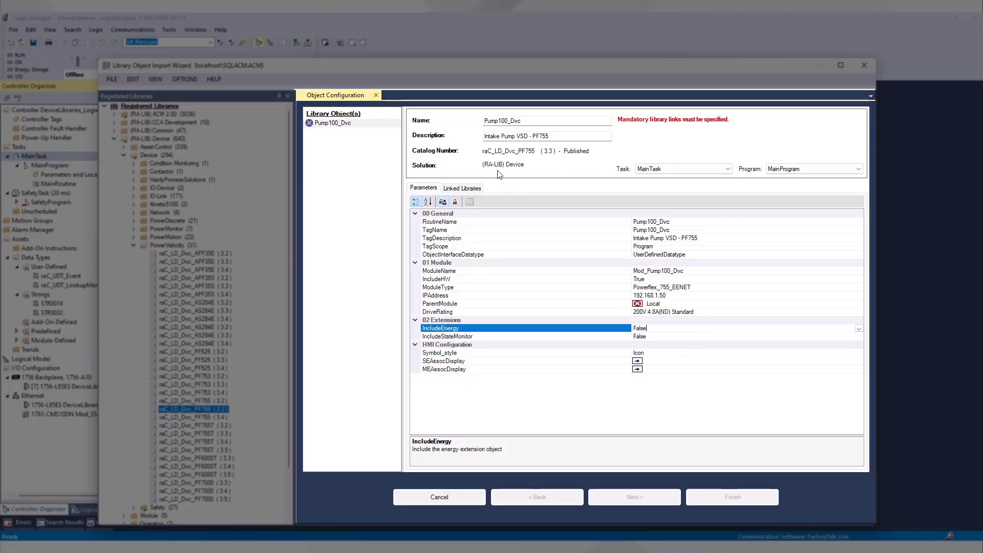
Auto-create the linked library object raC_Dvc_PF755 and continue to the wizard's merge actions
left_click(472, 189)
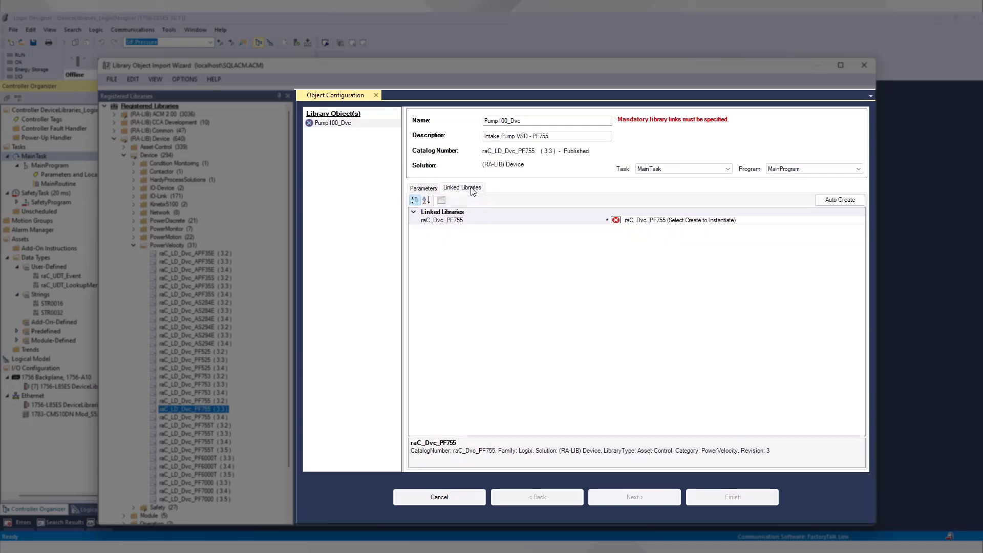
left_click(861, 205)
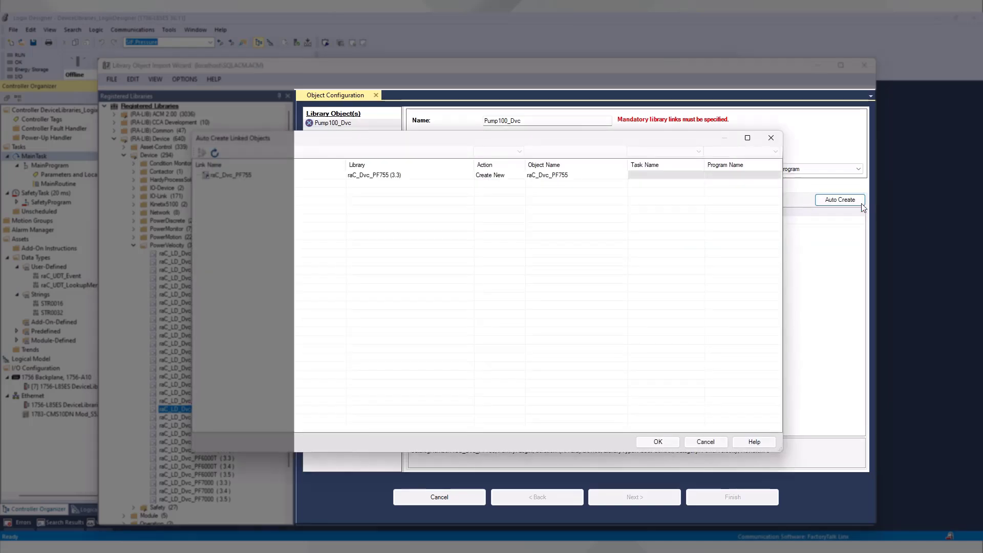
left_click(658, 441)
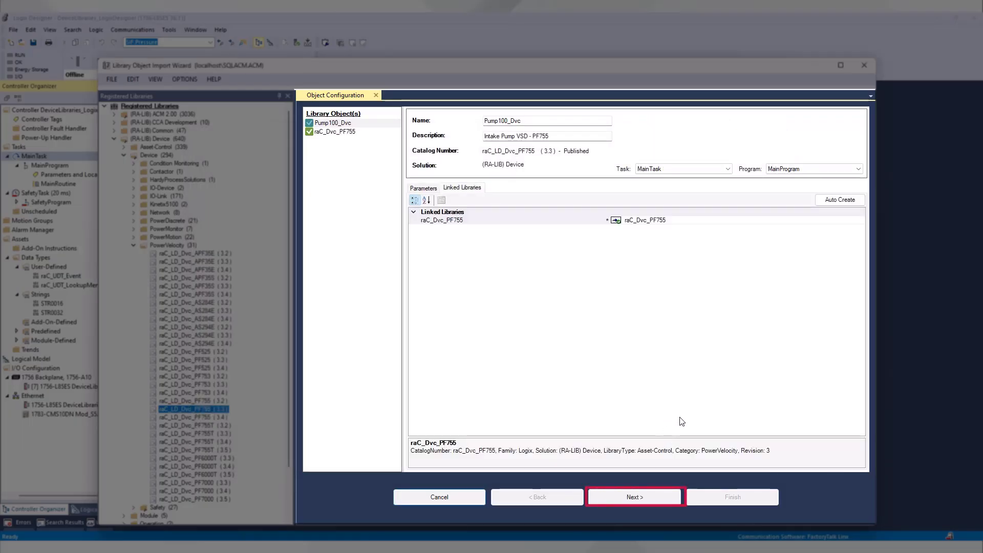
left_click(655, 496)
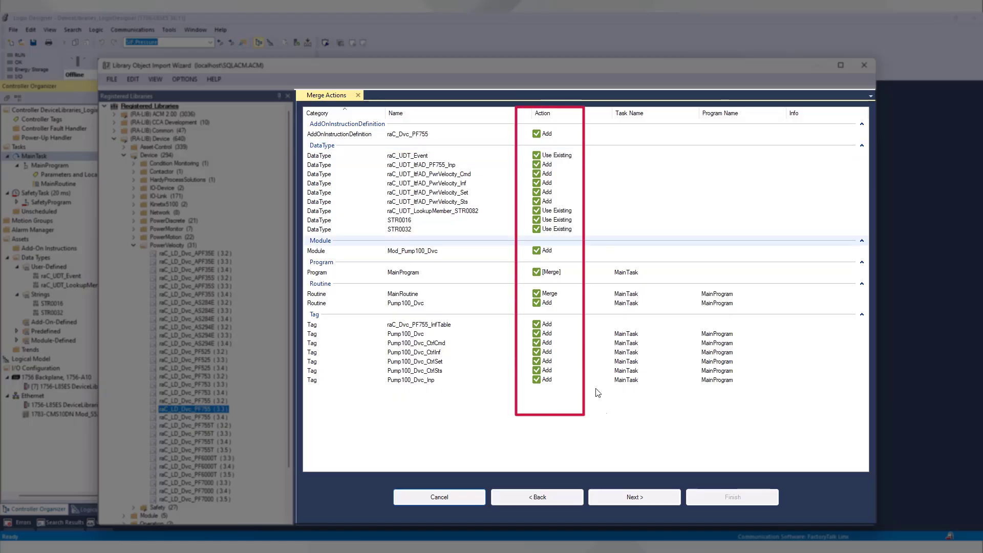
Accept the merge actions to complete the Pump100_Dvc import, and open the Mod_Pump100_Dvc module properties
left_click(654, 500)
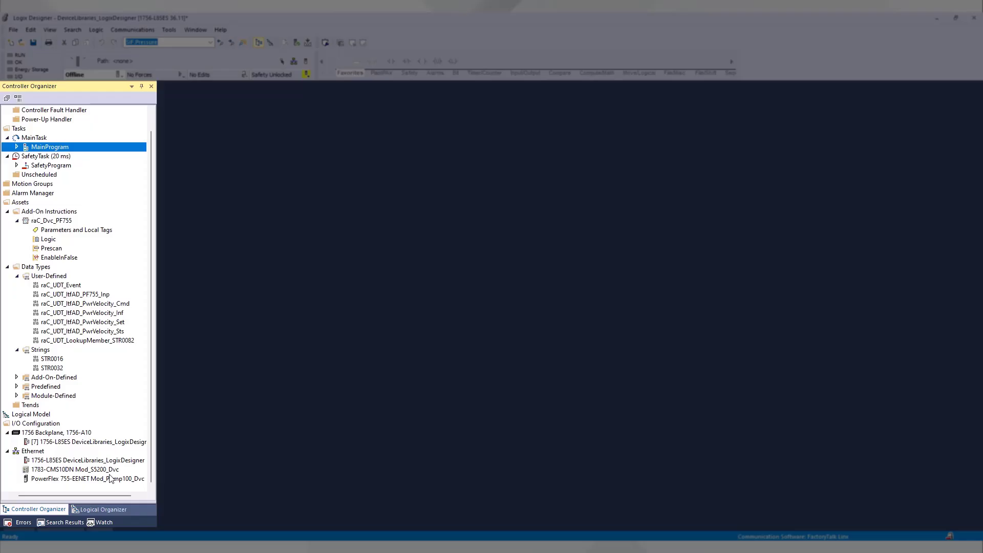
left_click(91, 478)
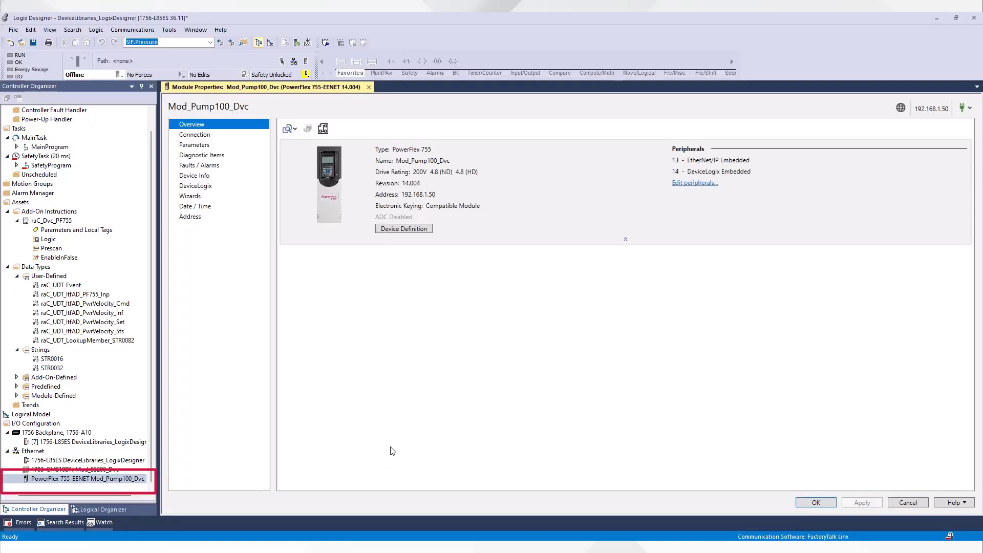
Examine the input parameters in the drive's Connection Format definition, including the choices for LastFaultCode
left_click(401, 226)
left_click(213, 174)
left_click(783, 296)
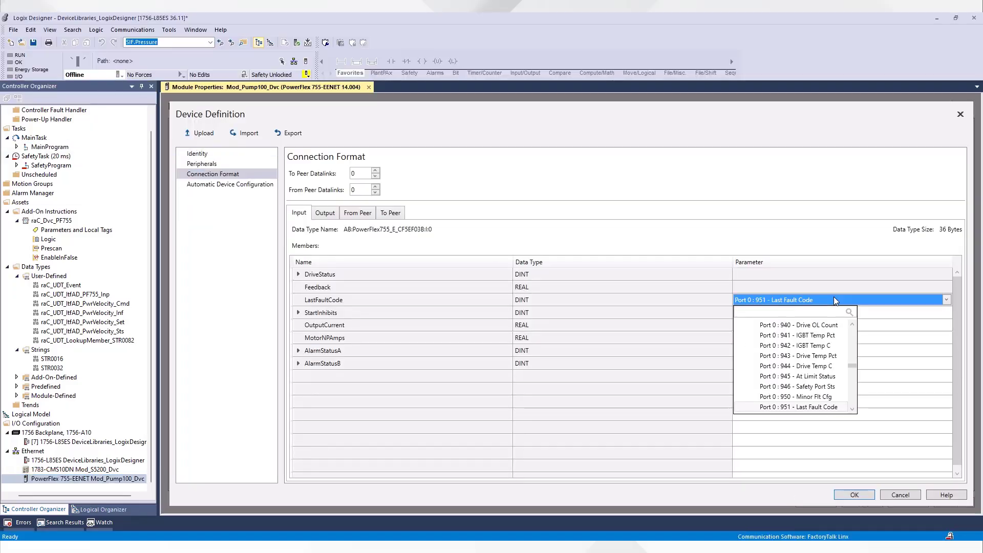
left_click(768, 325)
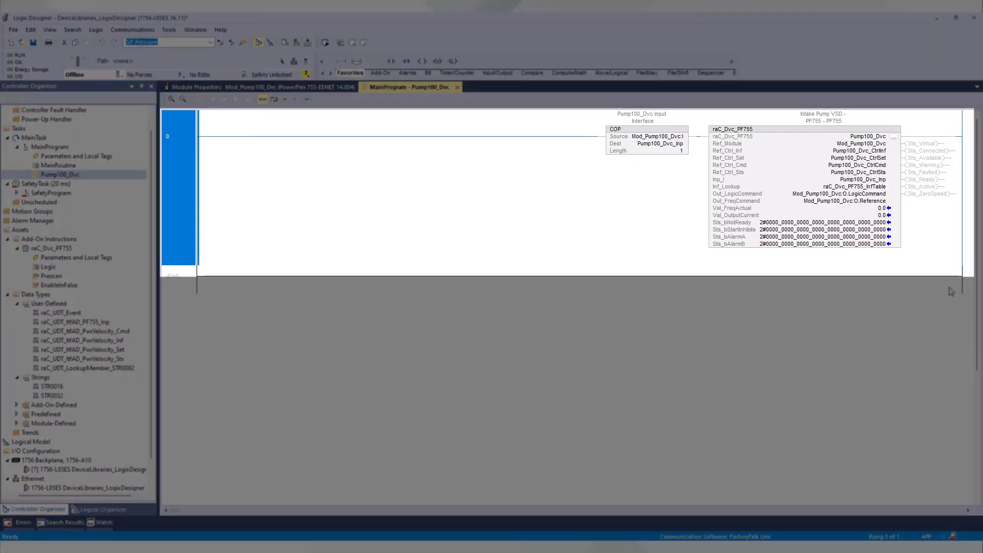
Inspect the Ref_Ctrl_Inf, Ref_Ctrl_Set, Ref_Ctrl_Cmd and Ref_Ctrl_Sts tags on the raC_Dvc_PF755 instruction in routine Pump100_Dvc
left_click(882, 151)
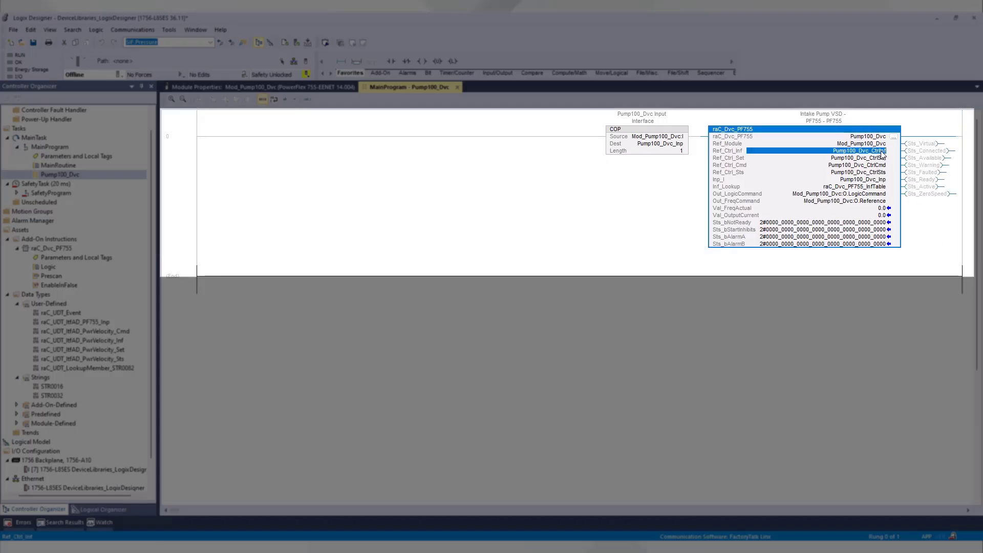
left_click(880, 157)
left_click(881, 164)
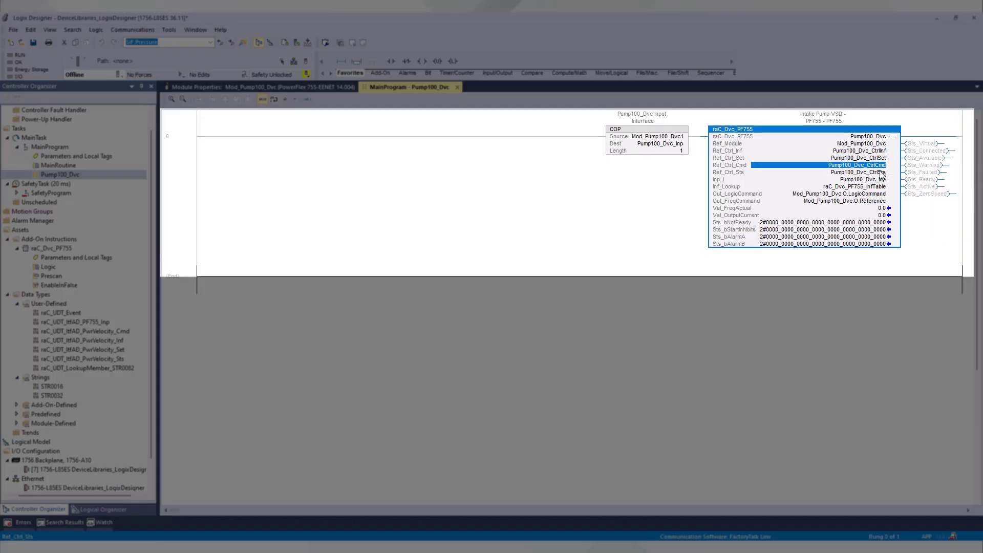
left_click(881, 172)
left_click(577, 260)
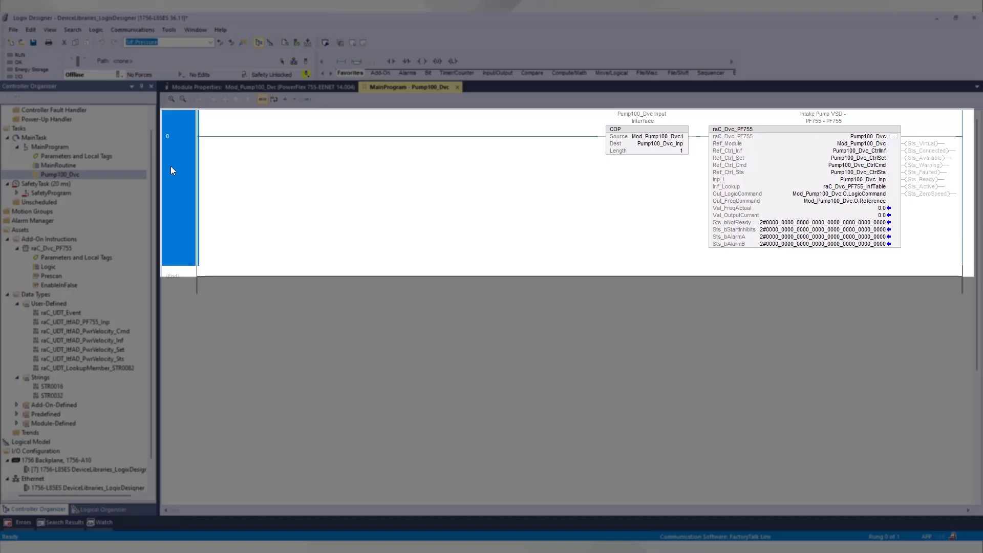
Open MainRoutine to view the jump to Pump100_Dvc, and open the properties of the 1783-CMS10DN module Mod_S5200_Dvc
double_click(59, 165)
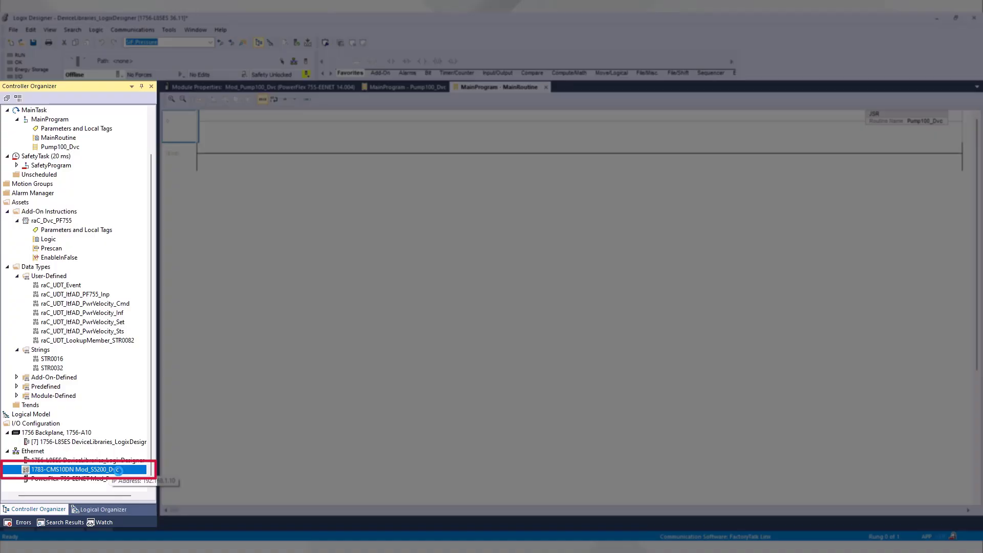
double_click(118, 470)
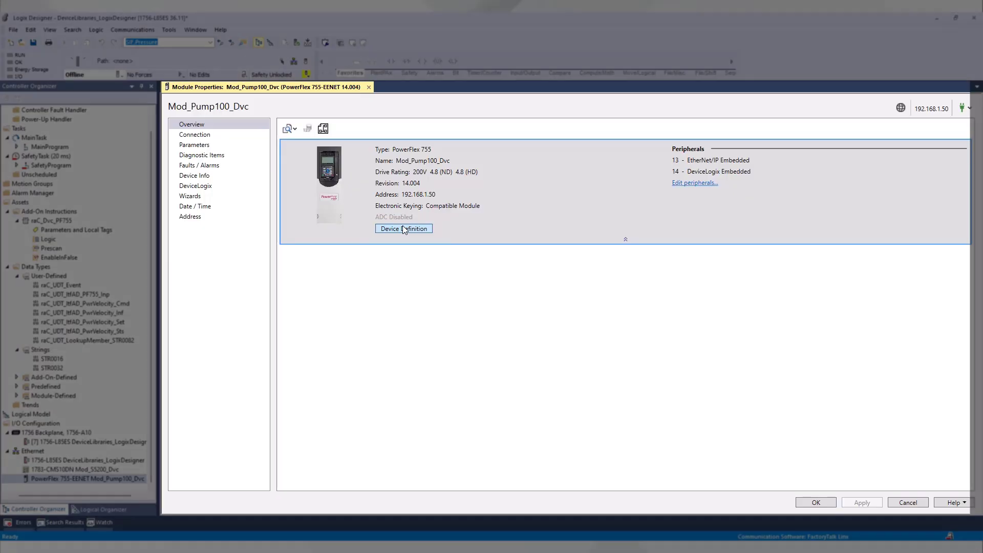
Review the datalink parameters assigned to the input members in Mod_Pump100_Dvc's device definition
left_click(404, 229)
left_click(243, 174)
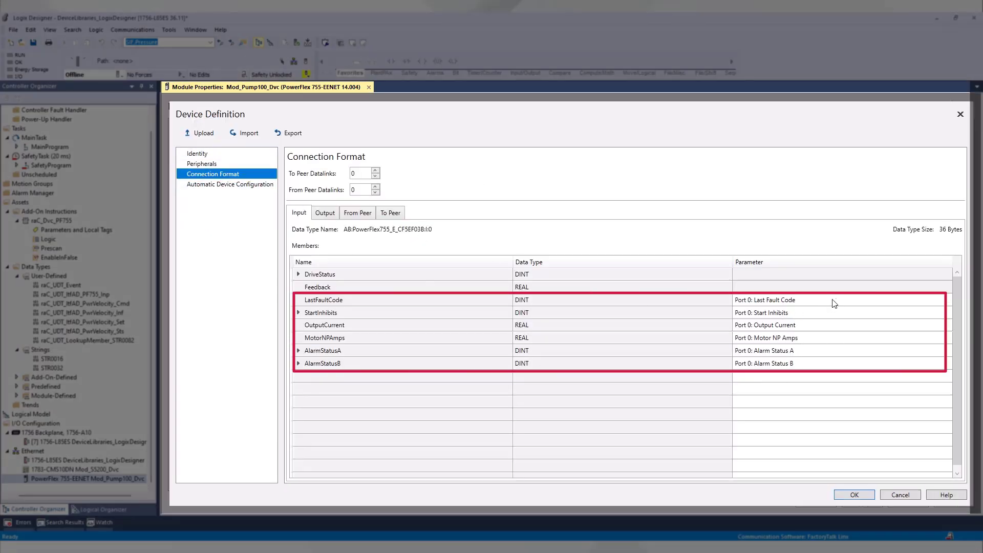
left_click(834, 301)
left_click(838, 226)
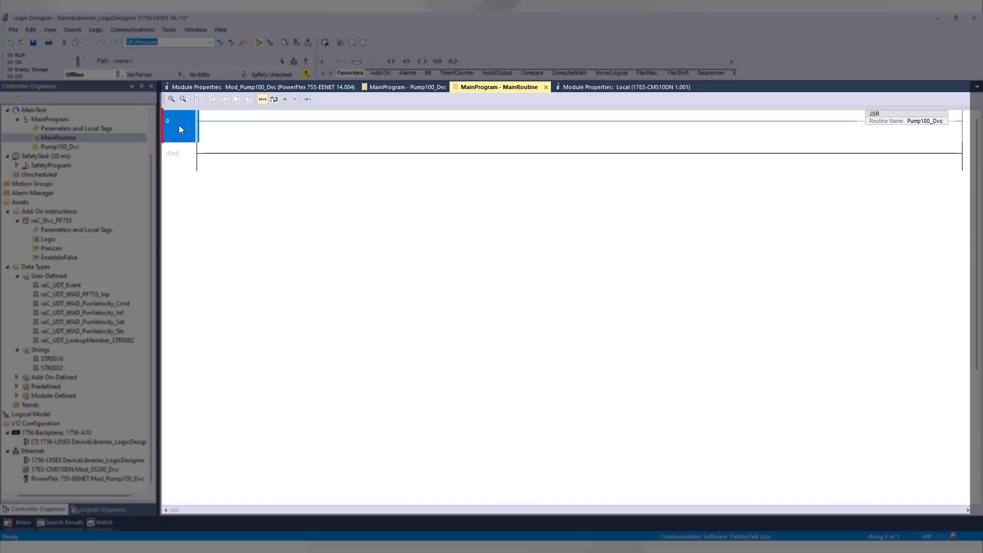
Start a rung import at rung 0 of MainRoutine using raC_Dvc_Stratix_12.03_Rung.L5X from the Studio 5000 Logix Designer Files - L5X folder
right_click(179, 125)
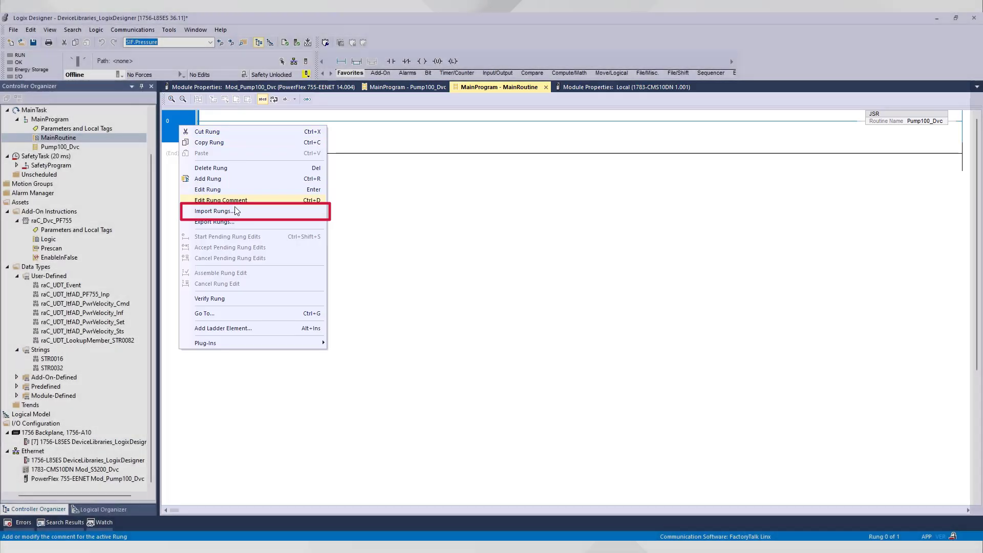
left_click(234, 211)
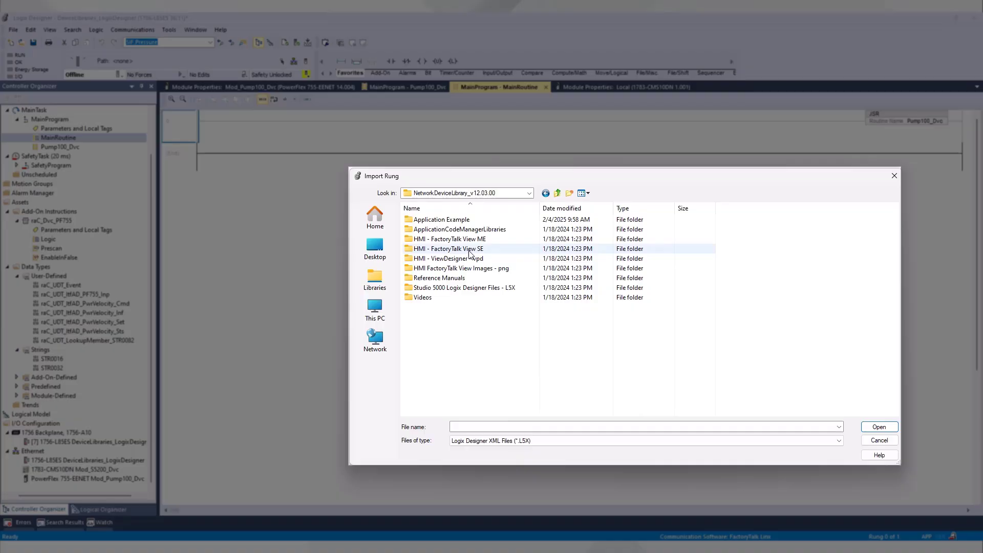
double_click(454, 289)
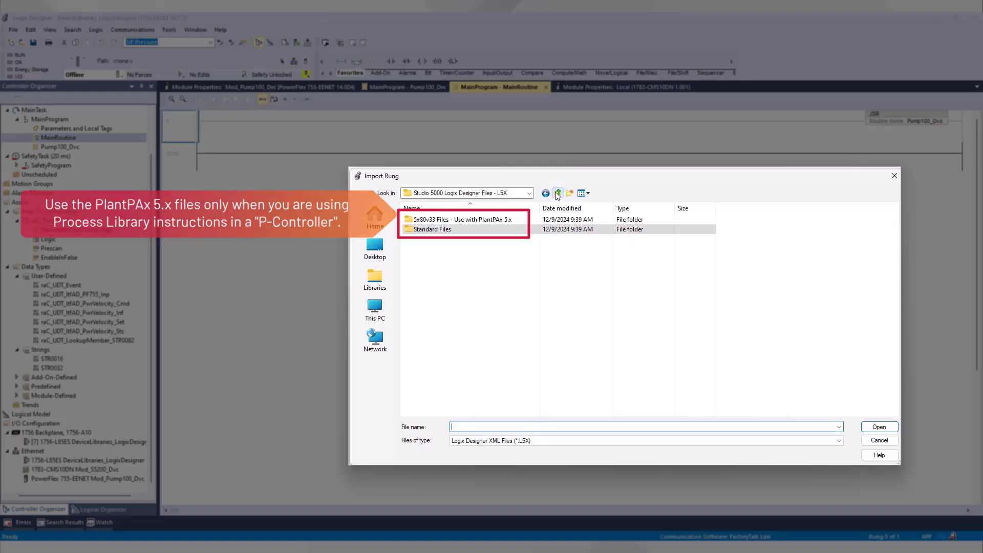
left_click(557, 194)
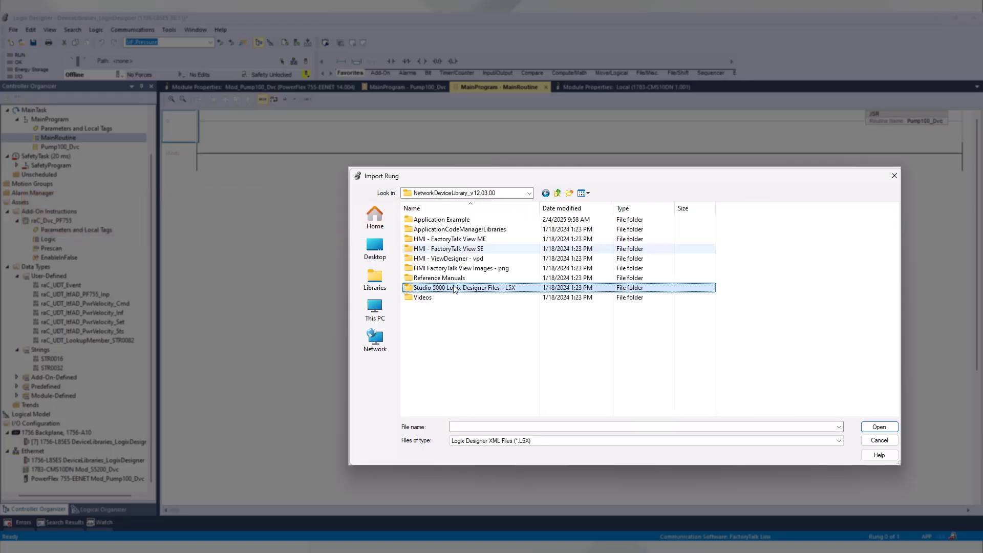
double_click(454, 288)
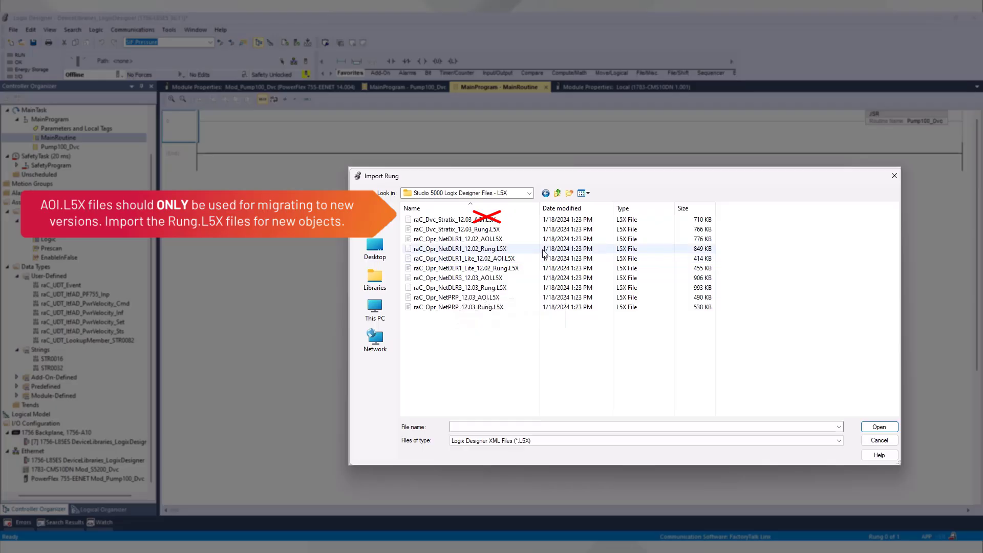
left_click(476, 230)
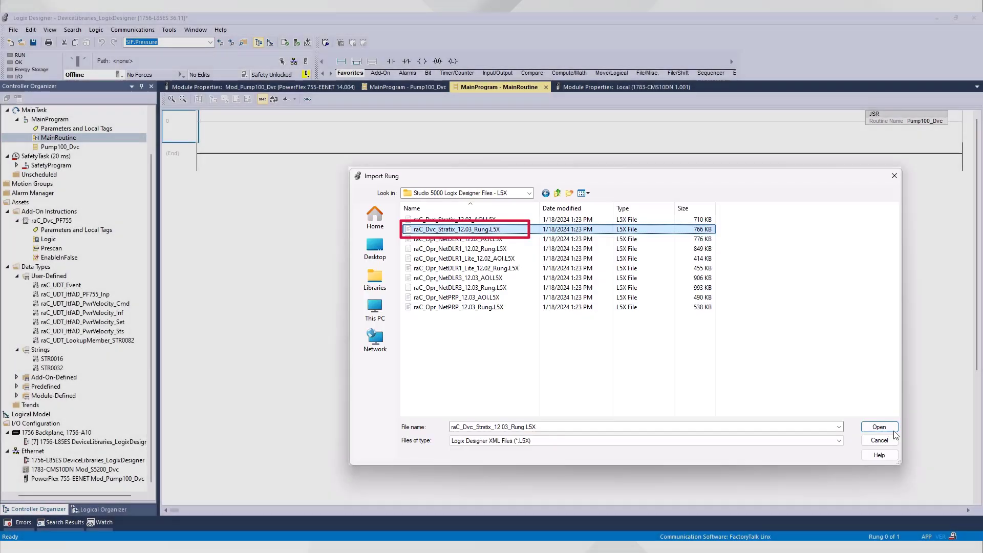
left_click(879, 427)
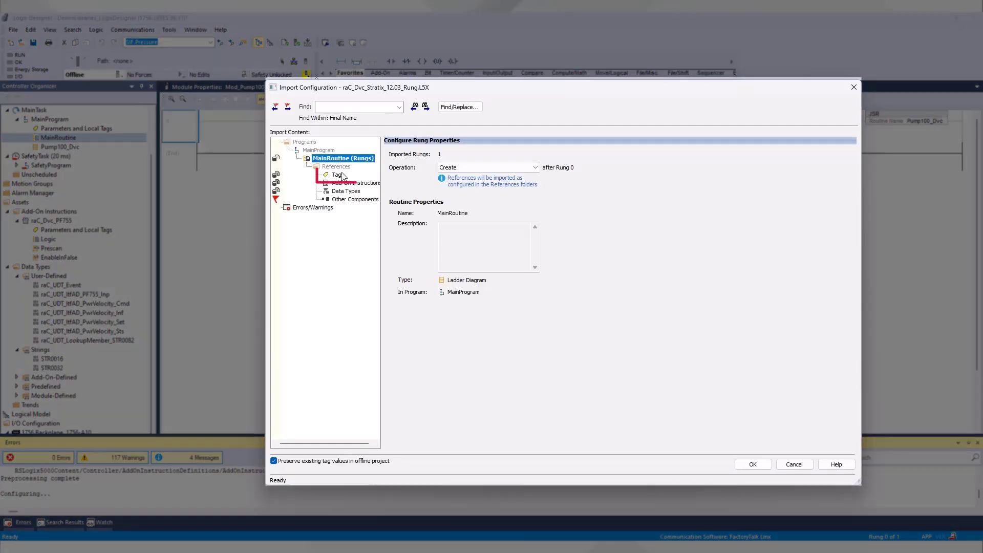
Replace every _InstanceName with S5200_Dvc in the final names of the imported tags
left_click(337, 175)
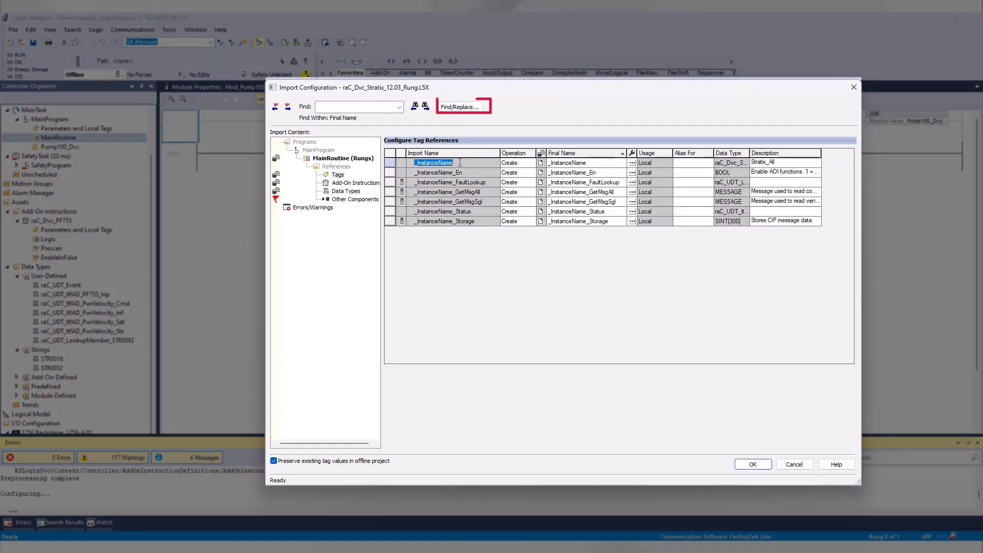
left_click(459, 107)
type("_InstanceName")
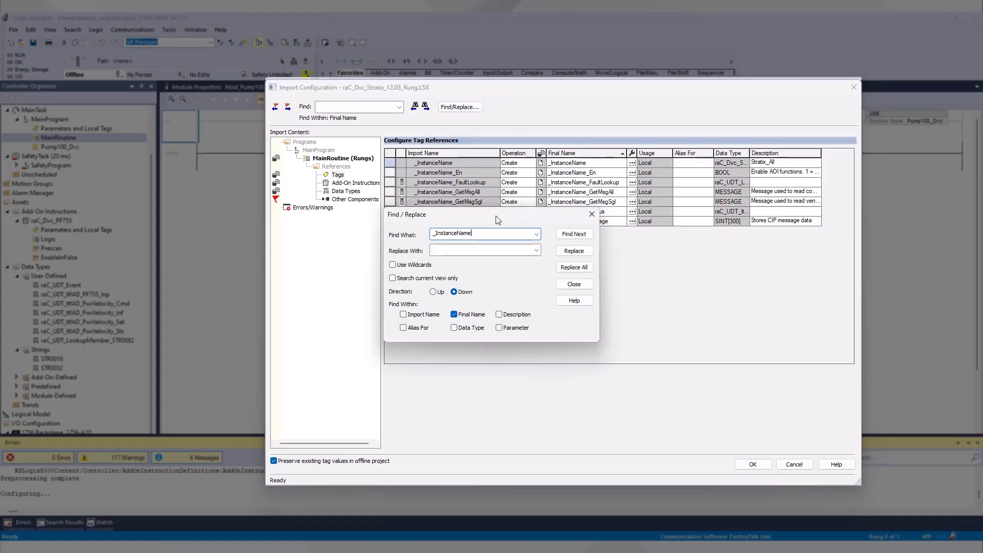
left_click_drag(496, 215, 505, 262)
left_click(493, 296)
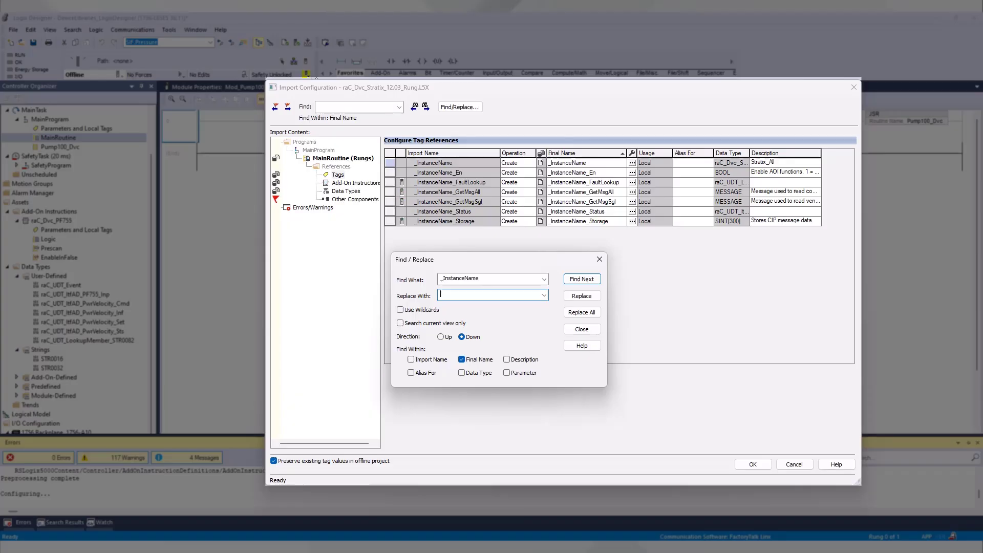
type("S5200_Dvc")
left_click(592, 313)
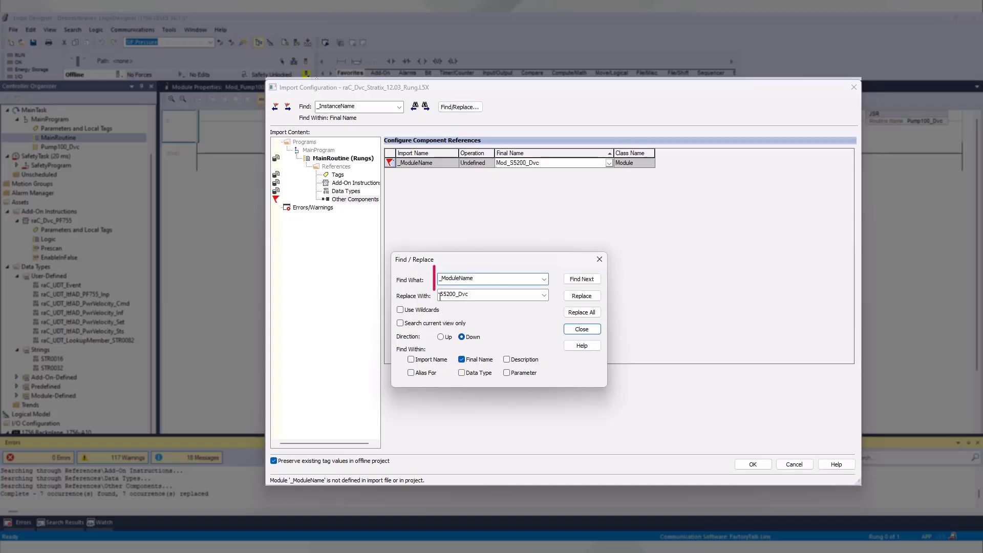
Replace every _ModuleName with Mod_S5200_Dvc in the import's final names and close the replace dialog
double_click(443, 298)
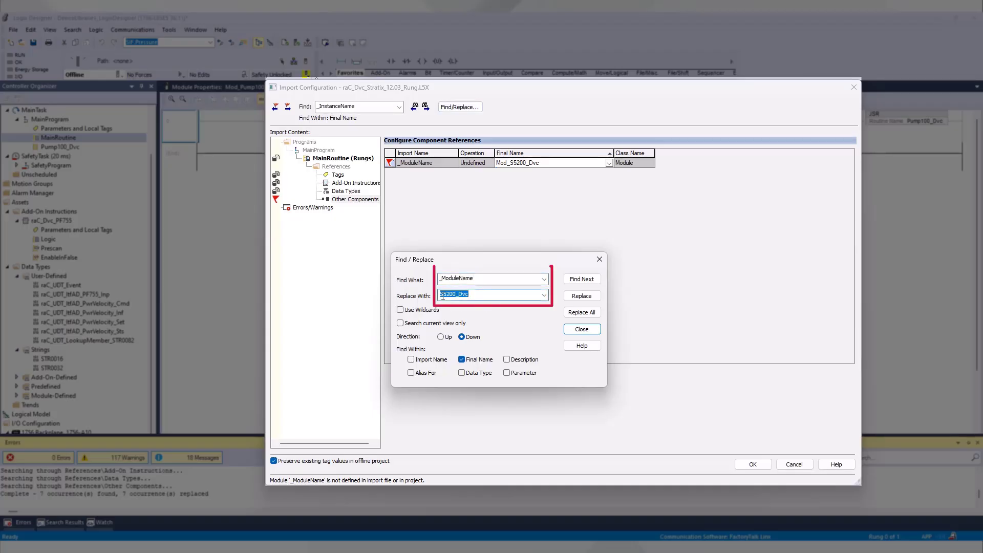
key("Home")
type("Mod_")
left_click(591, 312)
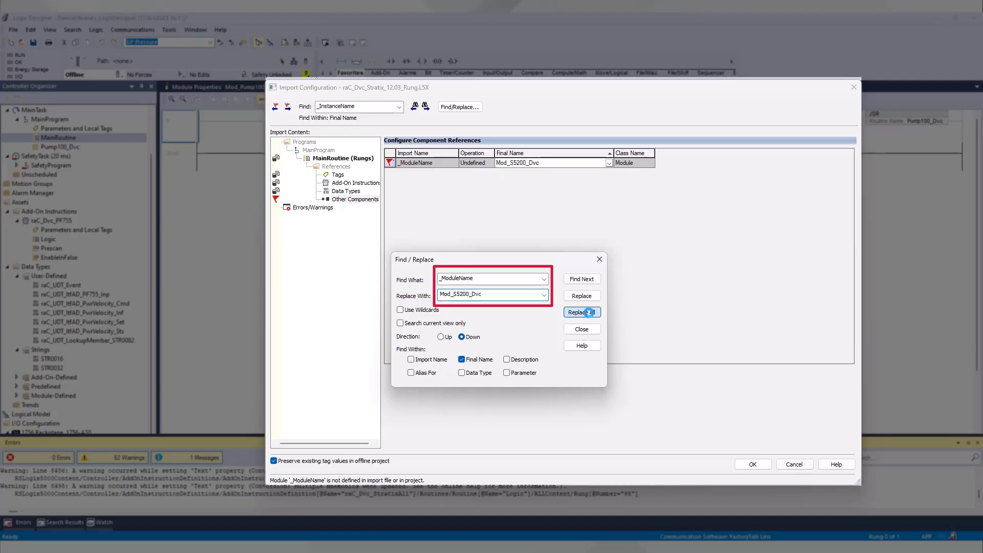
left_click(588, 312)
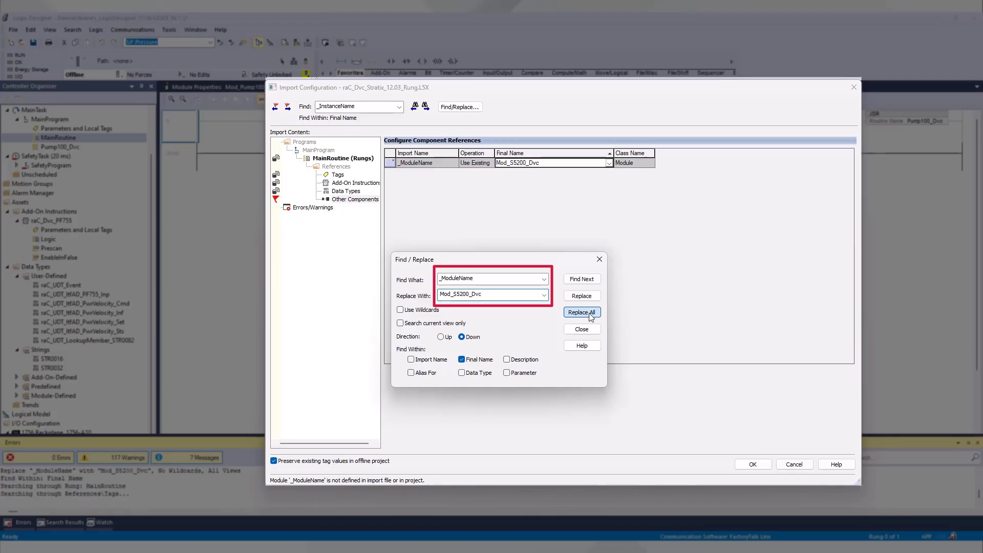
left_click(581, 329)
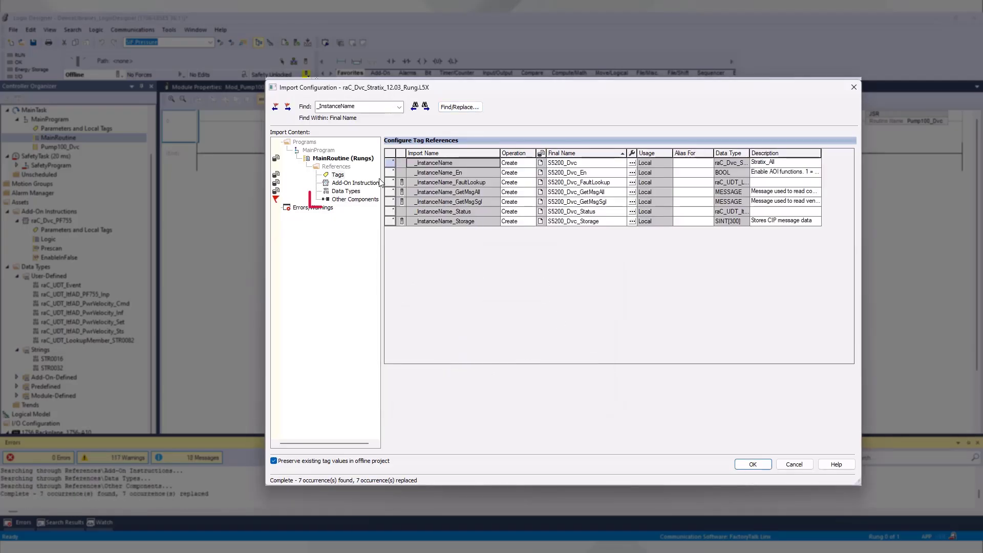
Map the _ModuleName reference under Other Components to the existing 1783-CMS10DN module Mod_S5200_Dvc
left_click(343, 200)
left_click(568, 163)
left_click(610, 163)
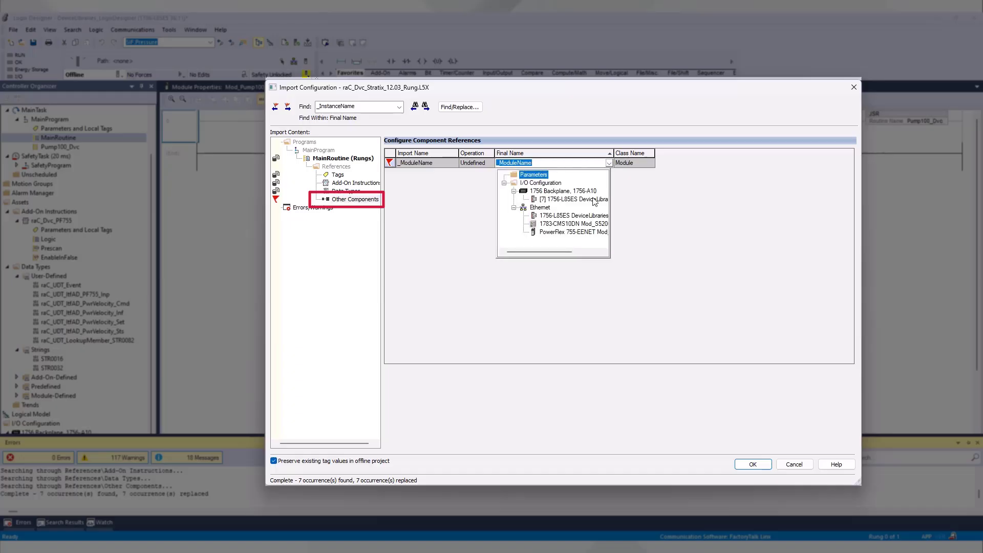
left_click(548, 162)
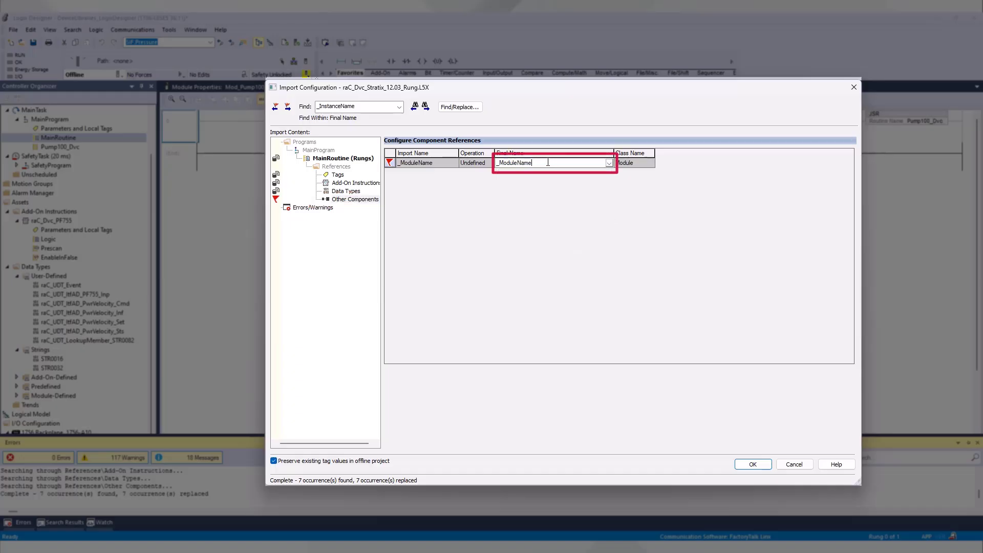
left_click(548, 163)
left_click(609, 163)
left_click(586, 224)
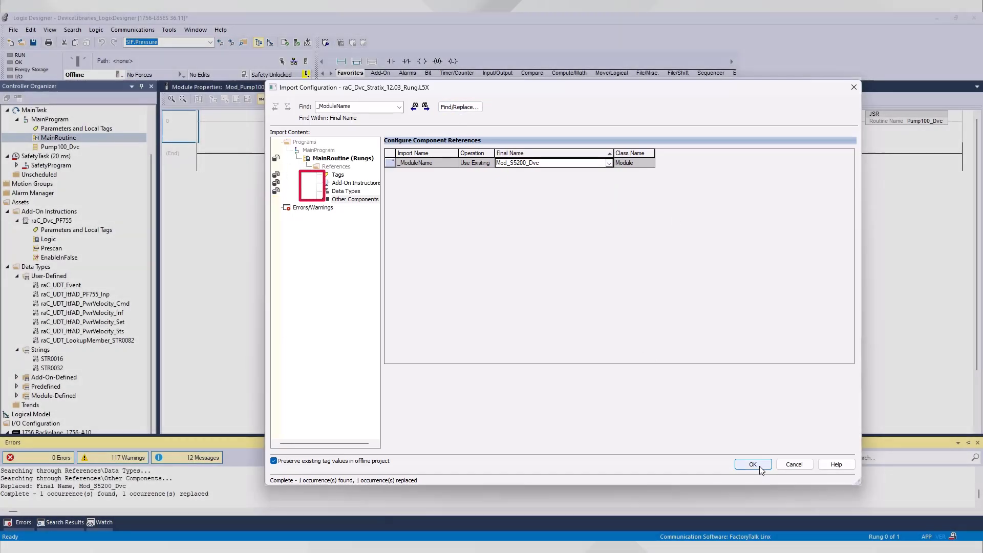
Complete the Stratix rung import into MainRoutine and hide the warnings in the error list
left_click(752, 464)
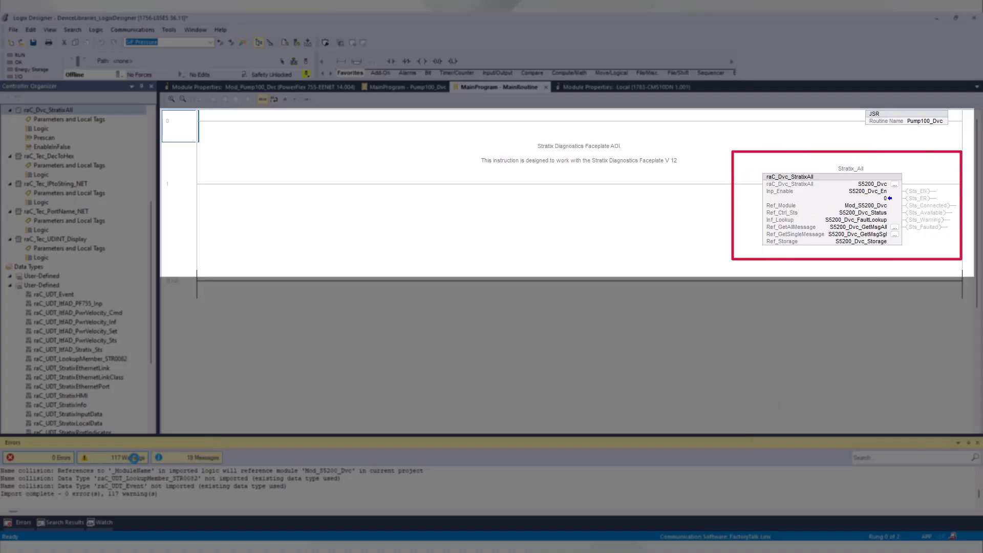
left_click(134, 458)
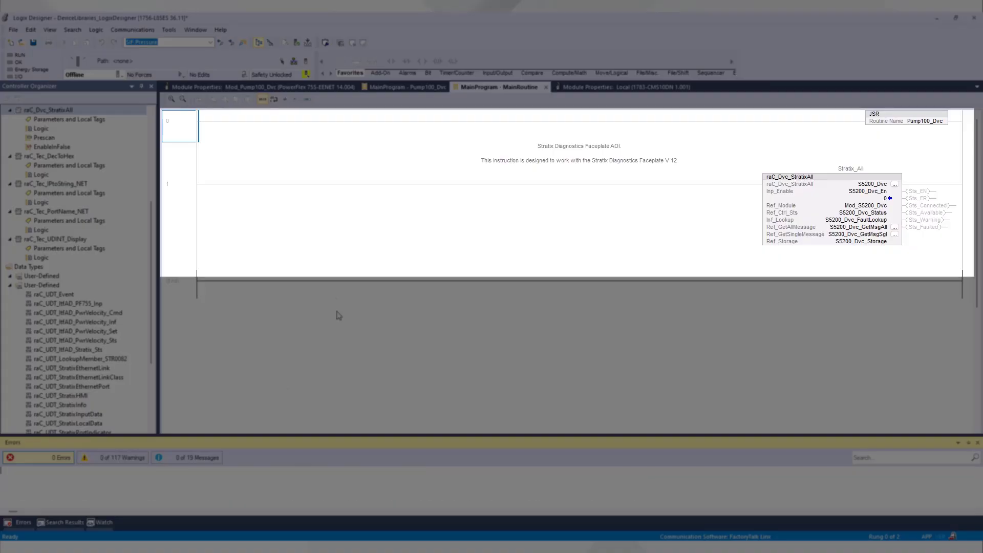